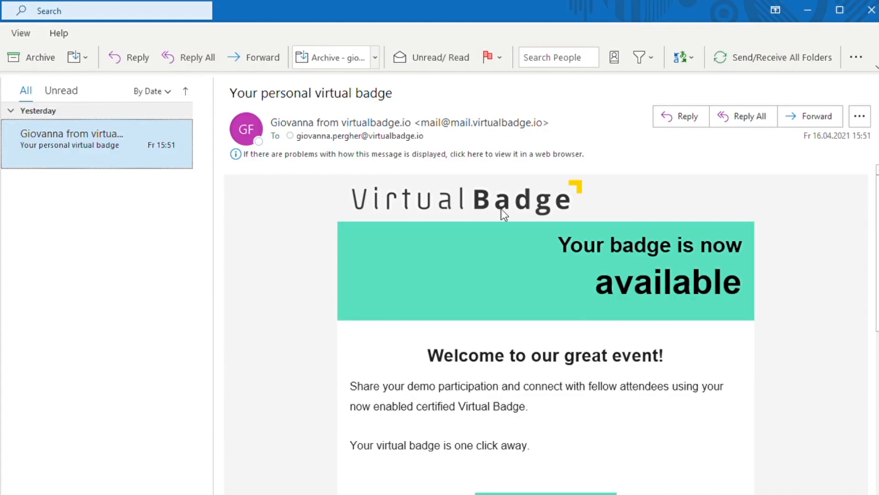
Look through the "Your personal virtual badge" email and follow its Get Virtual Badge link.
scroll(545, 356, down, 6)
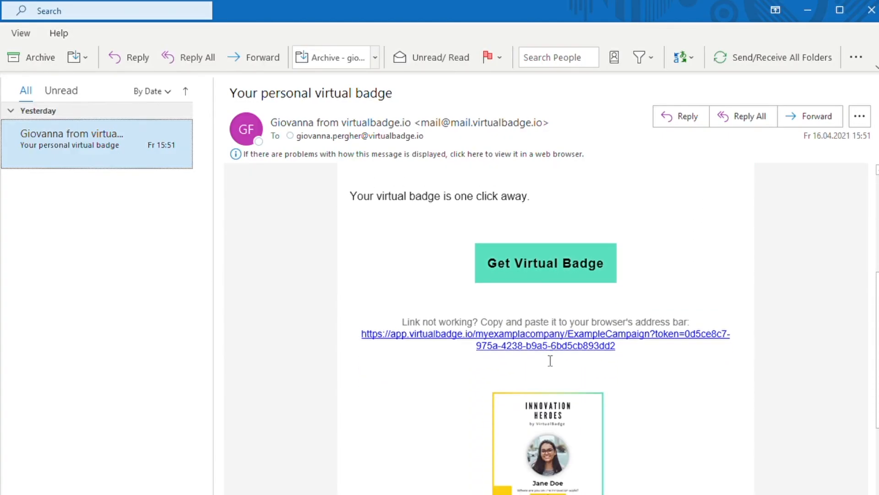
scroll(546, 384, up, 5)
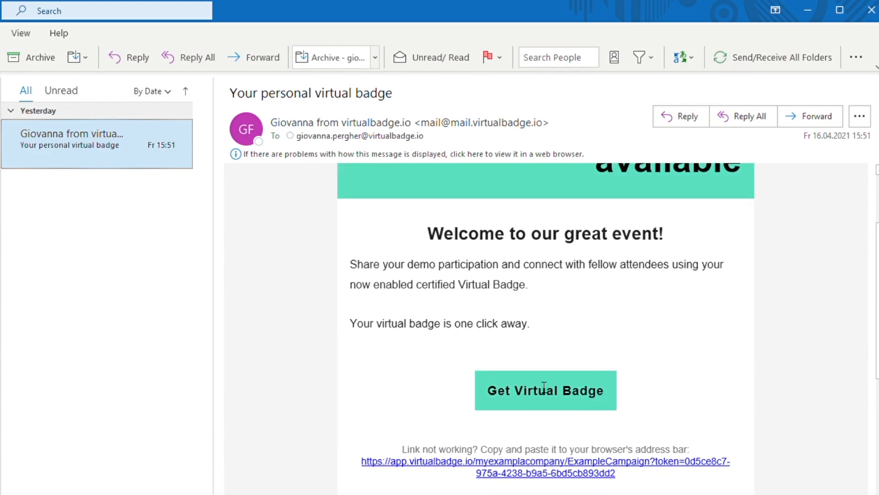
scroll(553, 243, up, 2)
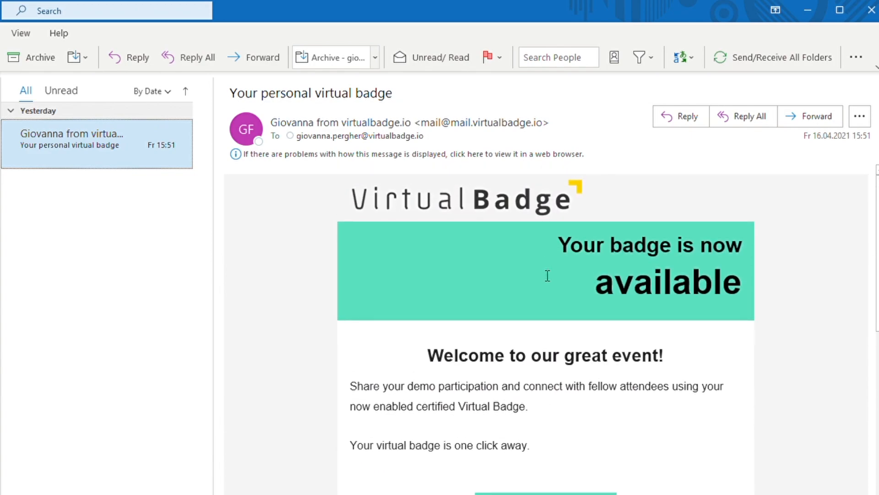
scroll(553, 246, down, 1)
scroll(553, 246, up, 1)
scroll(541, 481, down, 1)
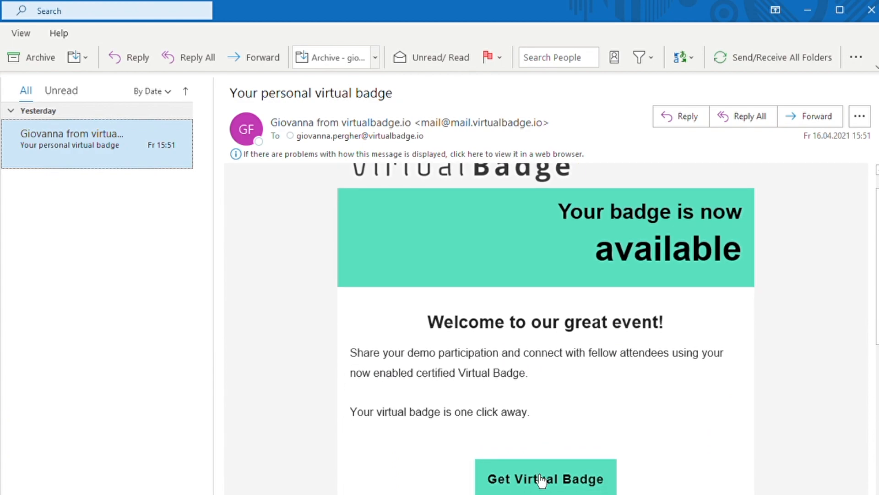
click(542, 480)
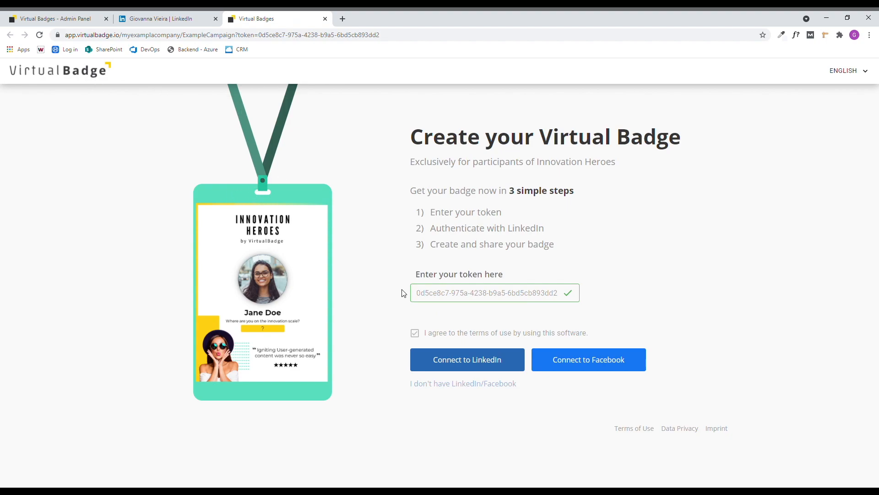
Agree to the terms of use, choose LinkedIn as the connected account and sign in with the prefilled credentials.
drag(419, 294, 555, 295)
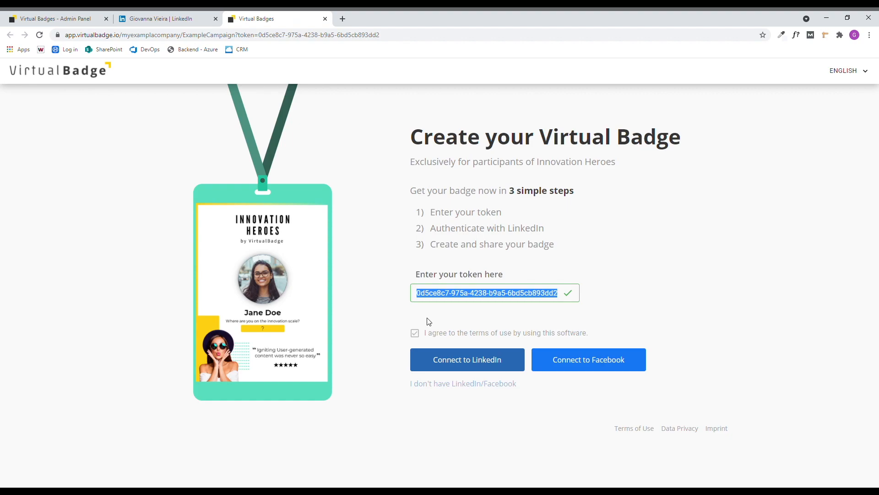
click(415, 333)
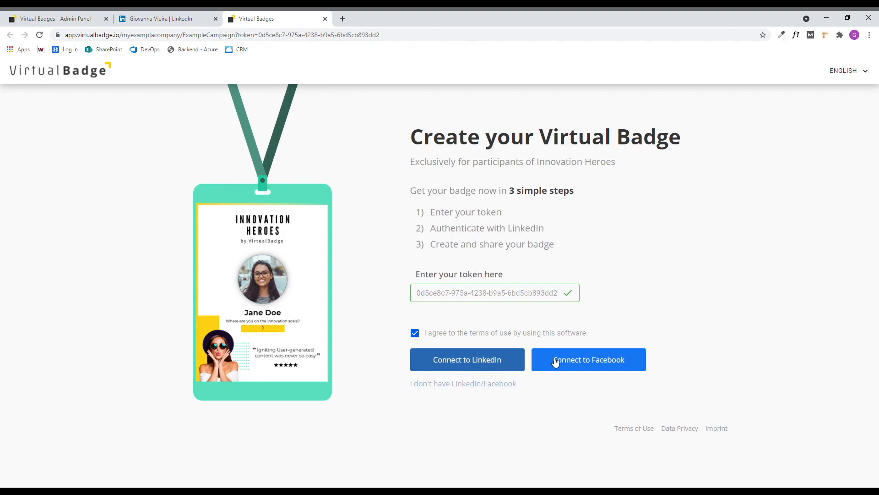
key(ctrl+a)
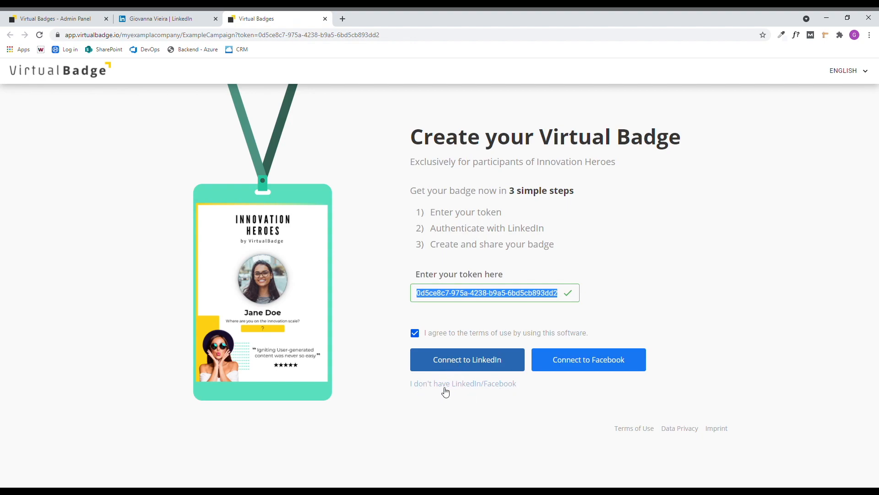
click(464, 366)
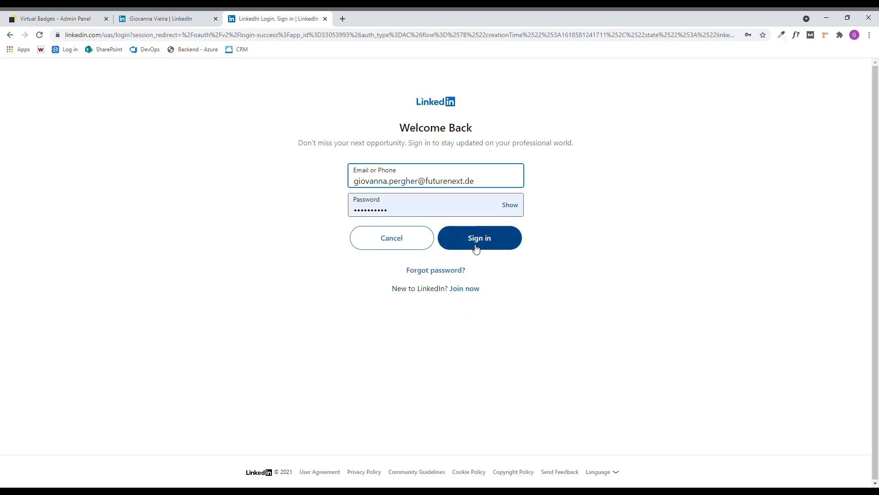
click(477, 248)
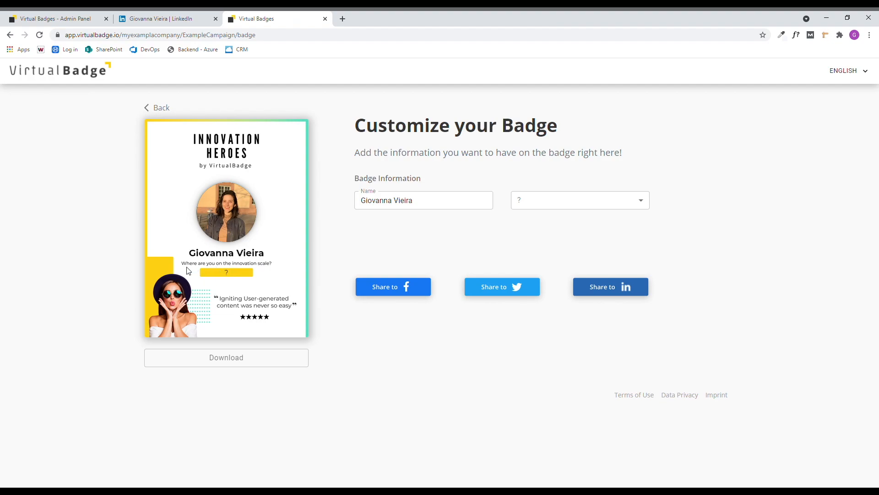
Set the badge's innovation scale answer to Innovator and share the badge to LinkedIn with the suggested post text.
click(565, 206)
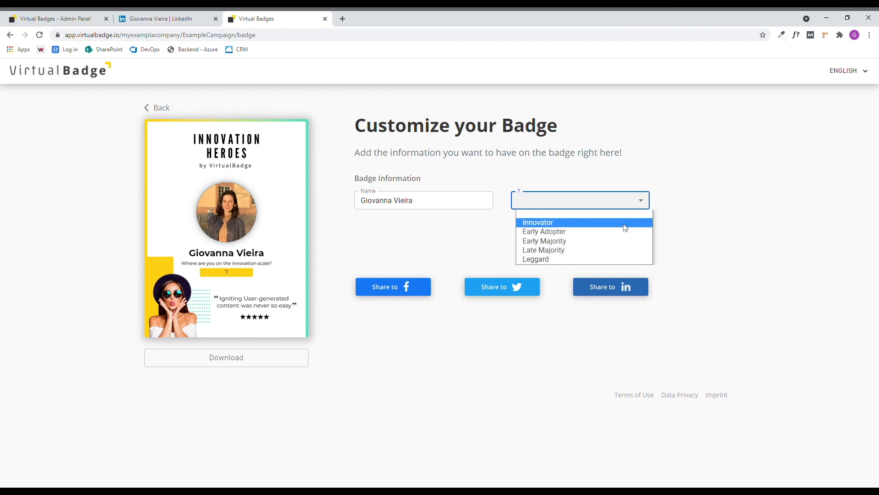
click(625, 224)
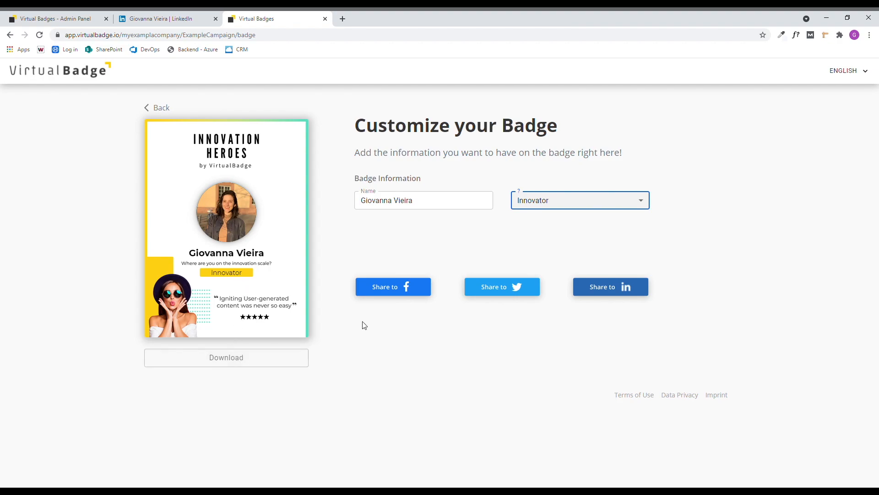
click(603, 286)
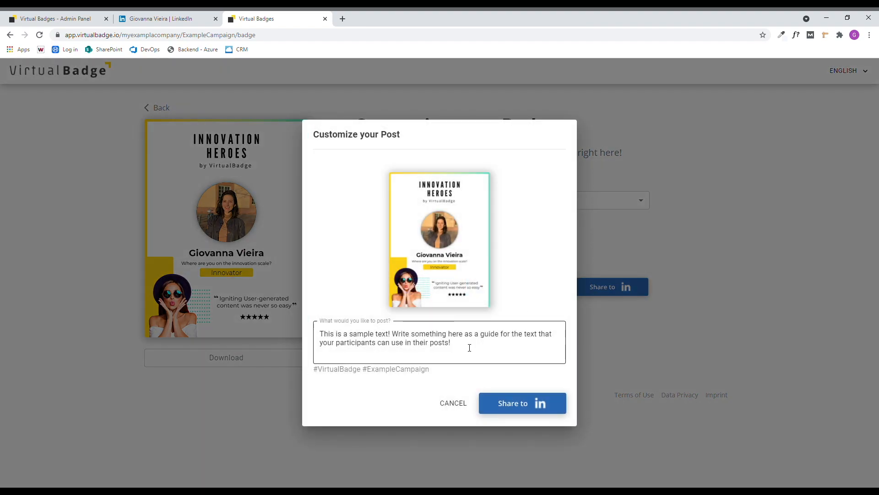
drag(470, 348, 303, 339)
click(460, 353)
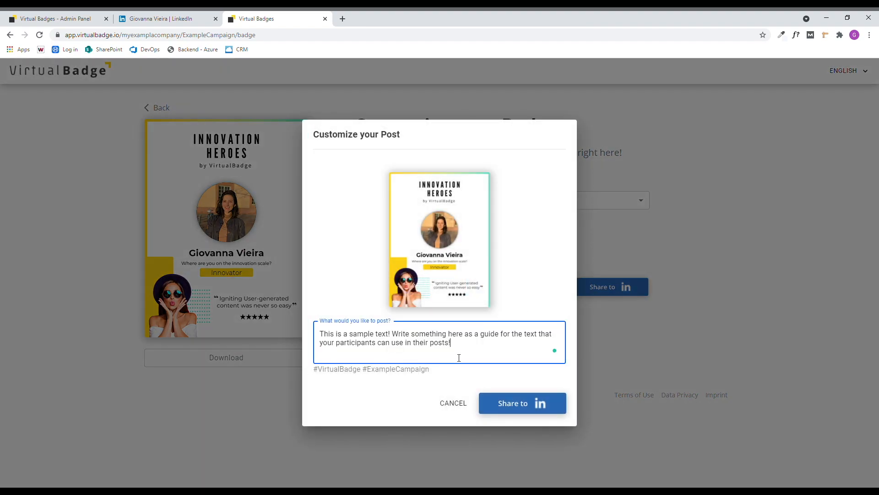
click(497, 401)
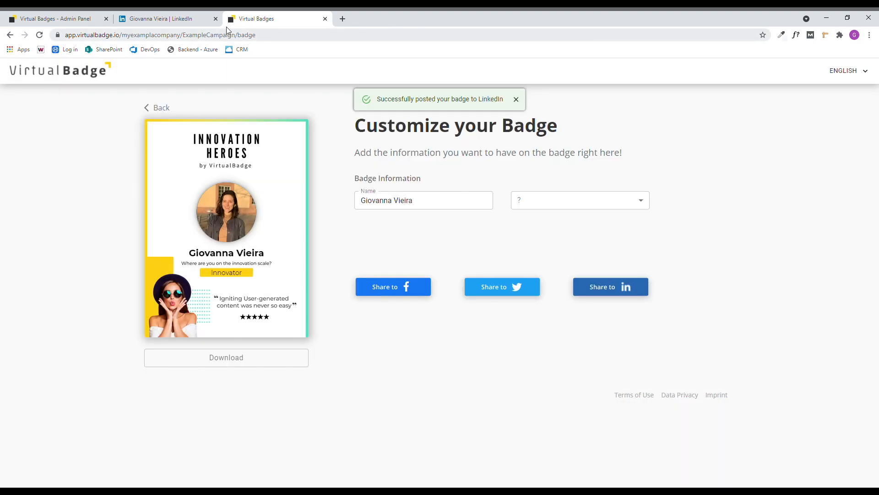
Switch to the LinkedIn activity page and reload it to view the shared badge post.
click(192, 23)
click(315, 40)
key(Return)
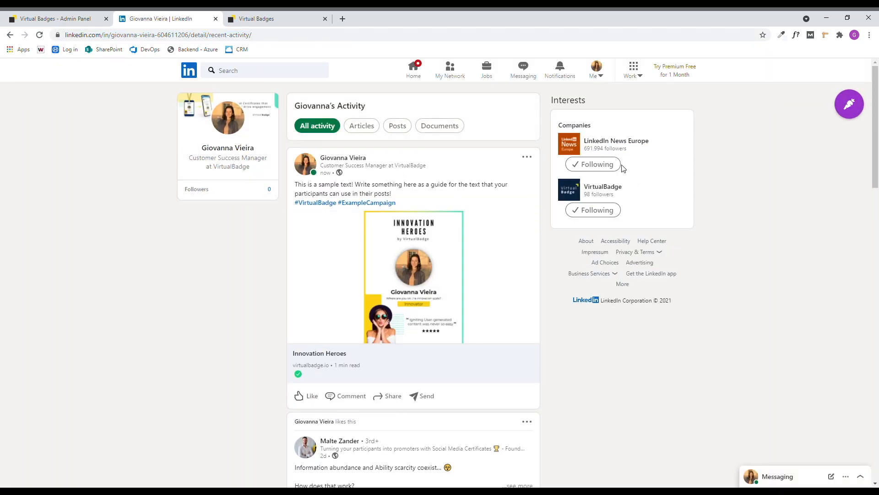
Open the website linked from the badge post in a separate tab, look through it and return to LinkedIn.
middle_click(429, 284)
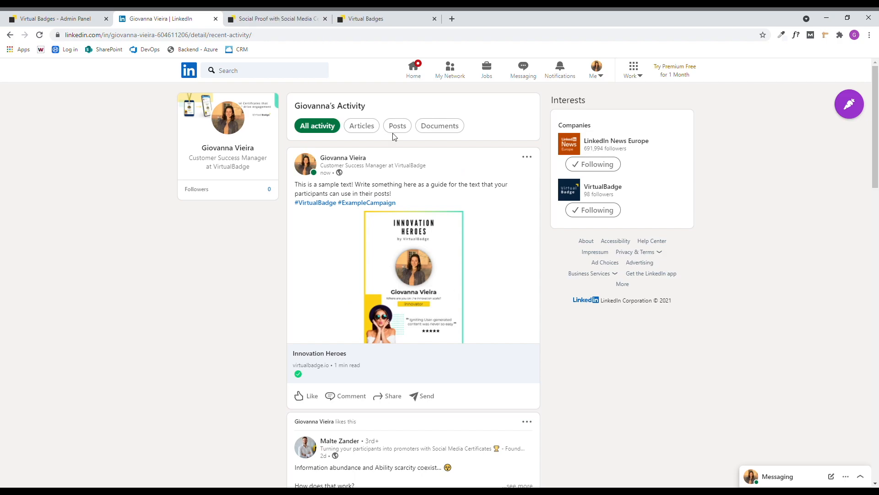
click(275, 18)
scroll(371, 227, down, 4)
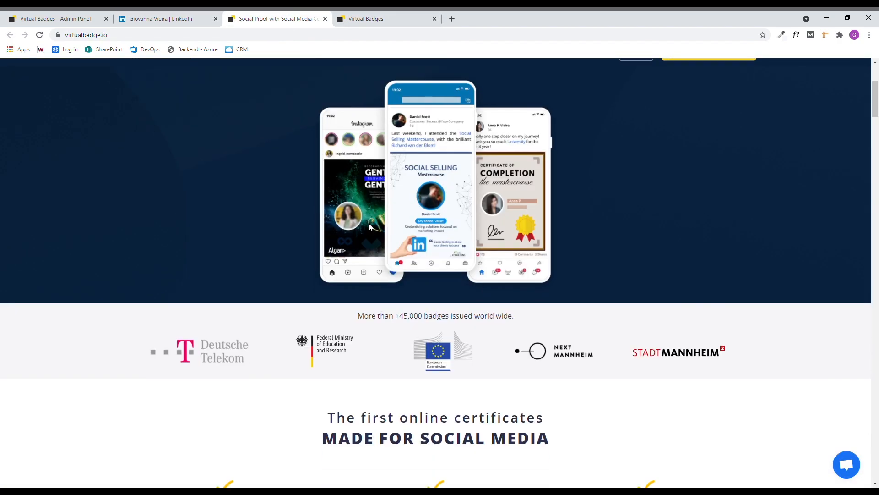
scroll(371, 227, down, 6)
scroll(371, 227, up, 9)
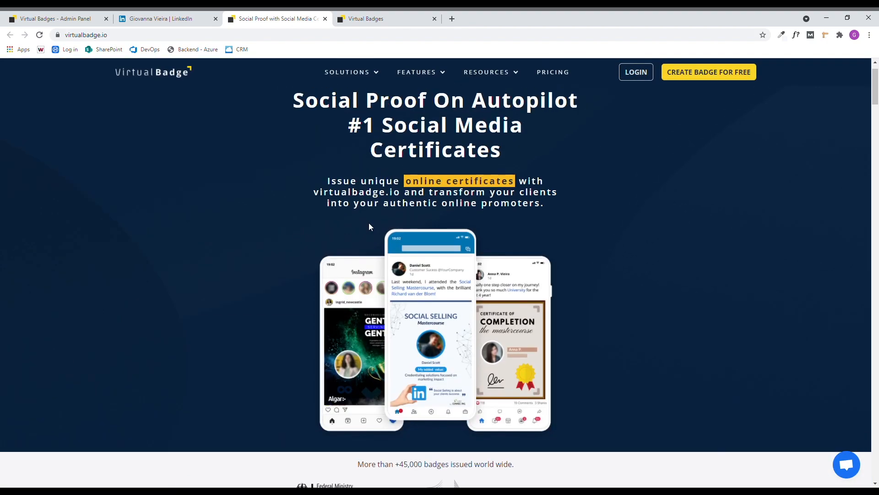
click(178, 20)
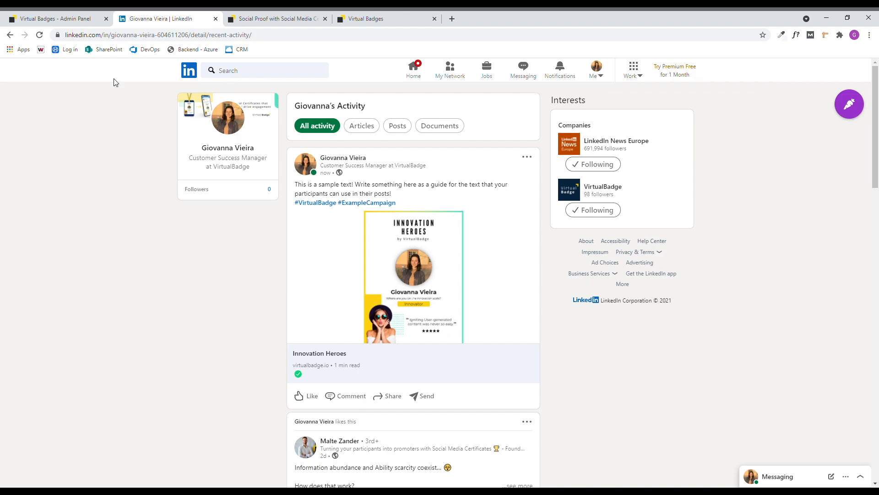
Open the organisation settings in the Virtual Badges admin panel and examine the general, location, setup URL and design entries.
click(62, 19)
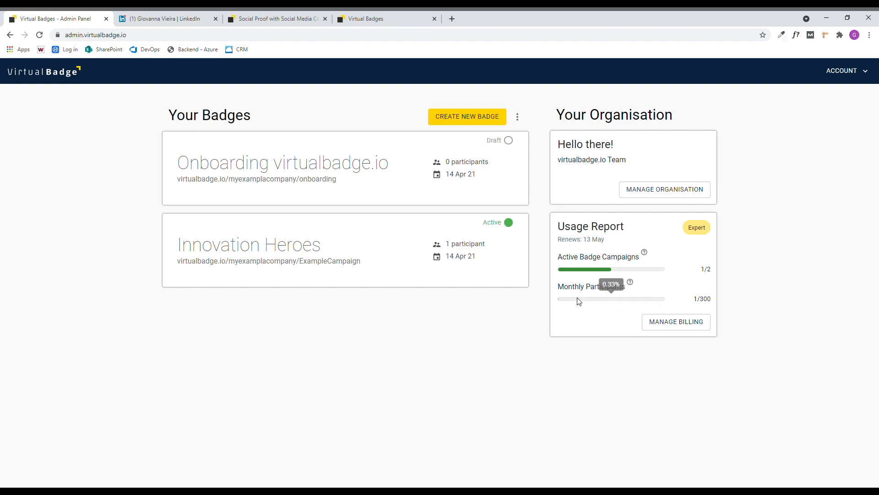
mouse_move(579, 302)
click(666, 189)
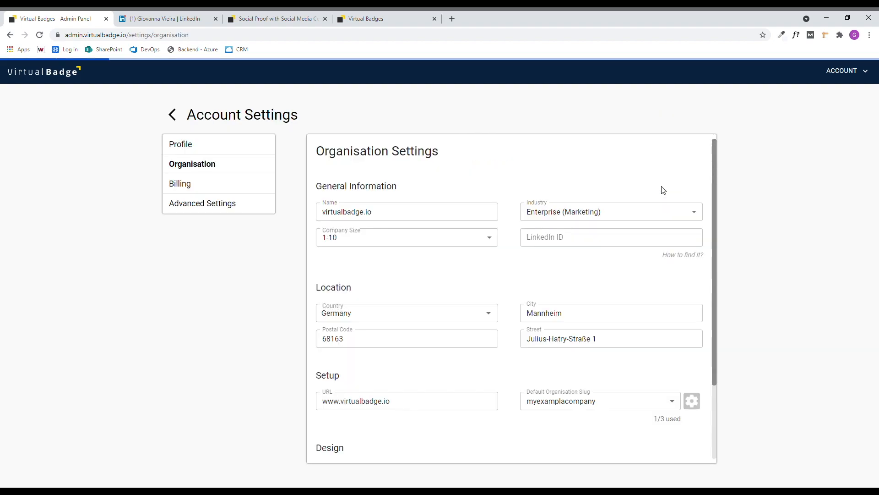
scroll(485, 230, down, 2)
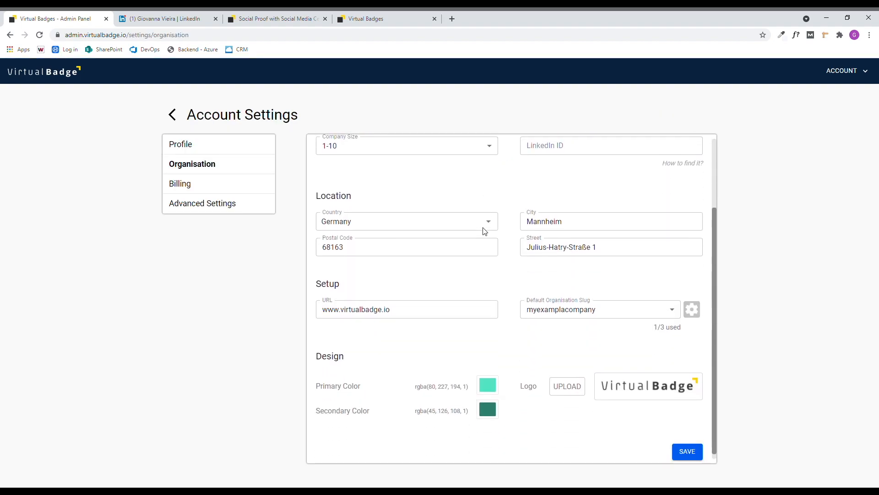
scroll(485, 231, up, 2)
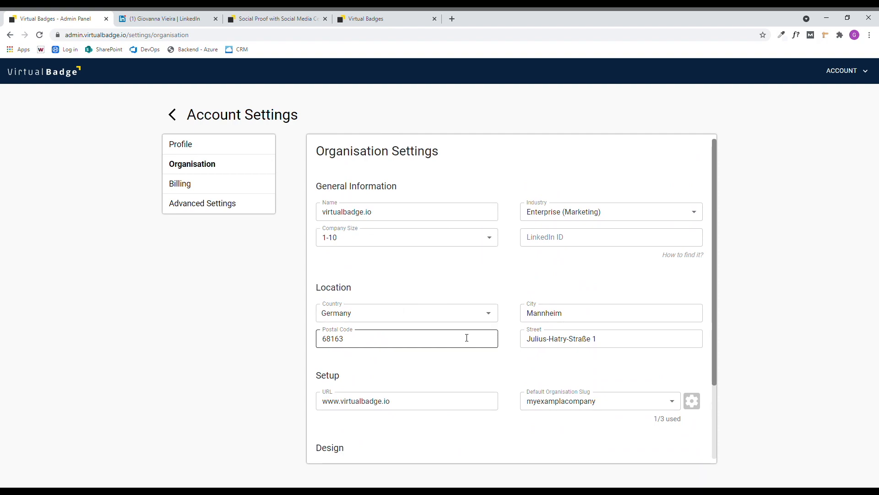
scroll(603, 339, down, 2)
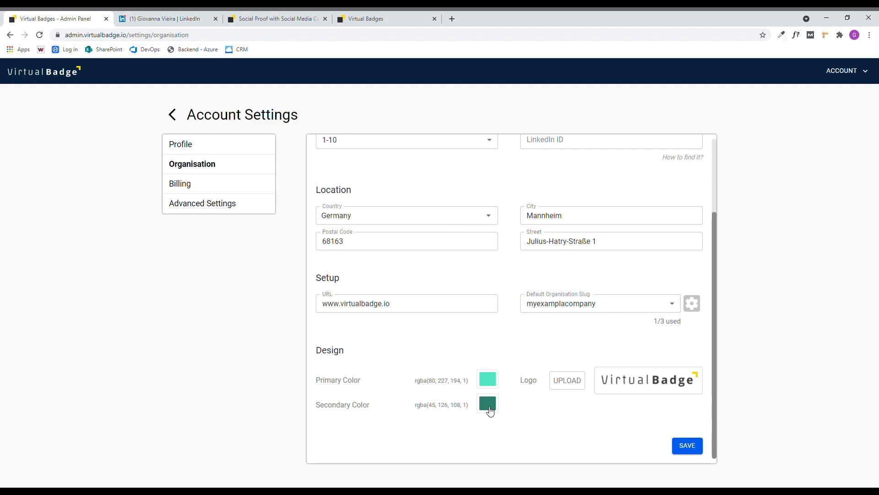
click(424, 305)
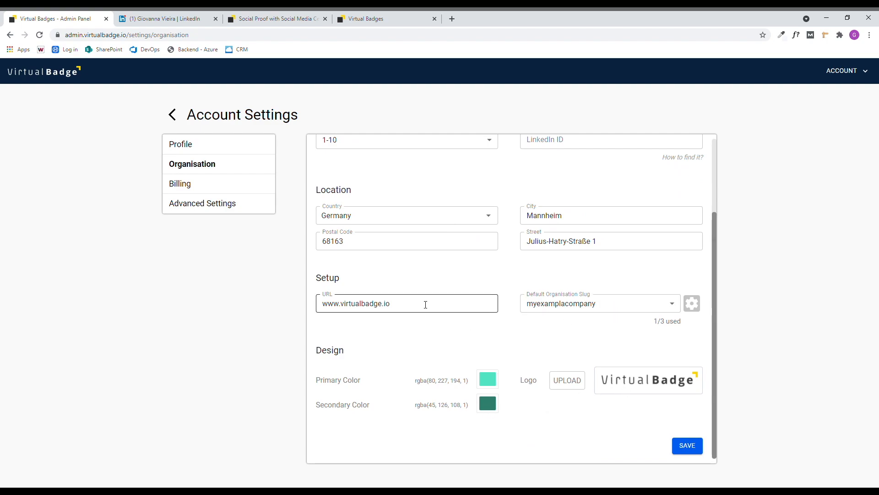
drag(394, 305, 324, 315)
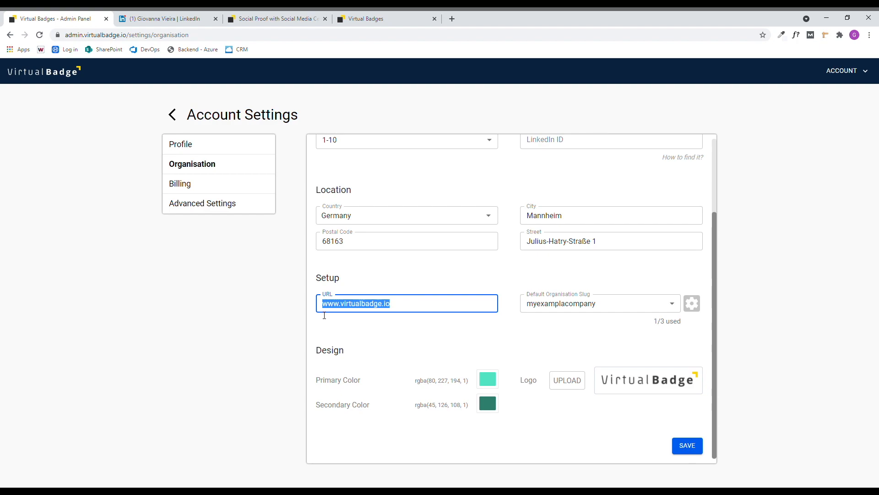
click(426, 278)
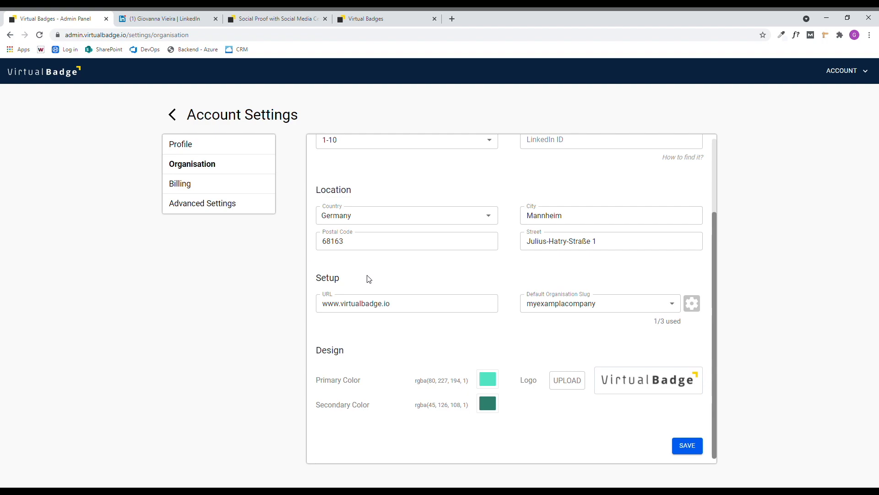
Follow the shared badge image on LinkedIn to the organisation's website and return to the admin panel.
click(195, 15)
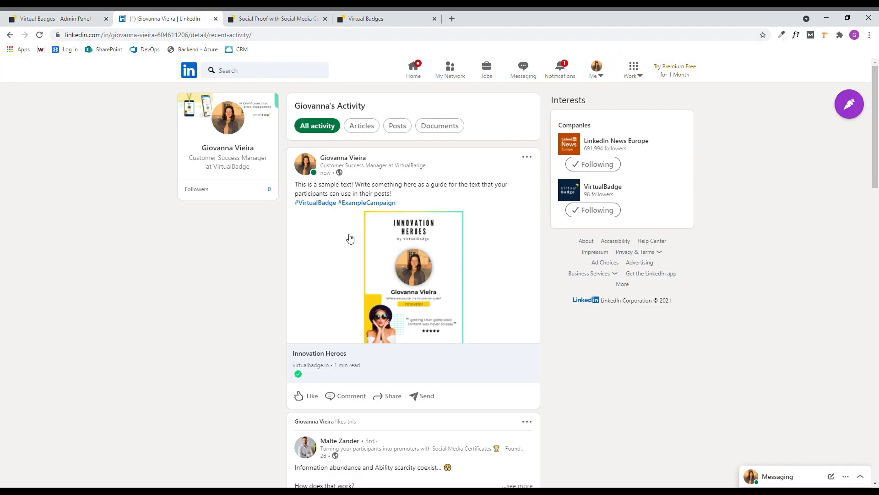
click(391, 314)
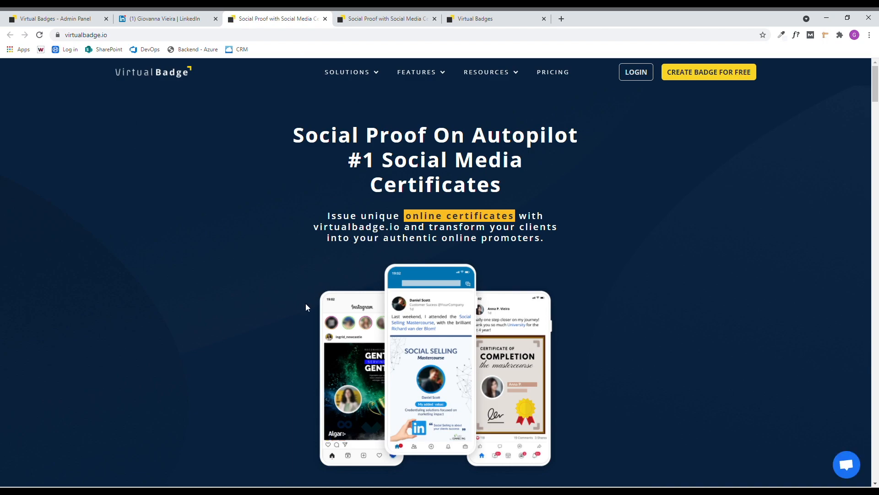
click(86, 18)
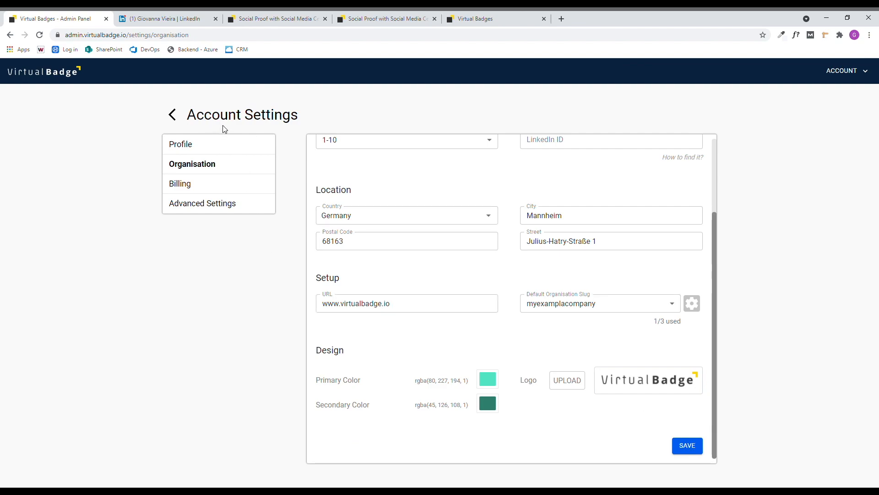
Leave the account settings and open the draft badge campaign Onboarding virtualbadge.io.
scroll(444, 241, up, 3)
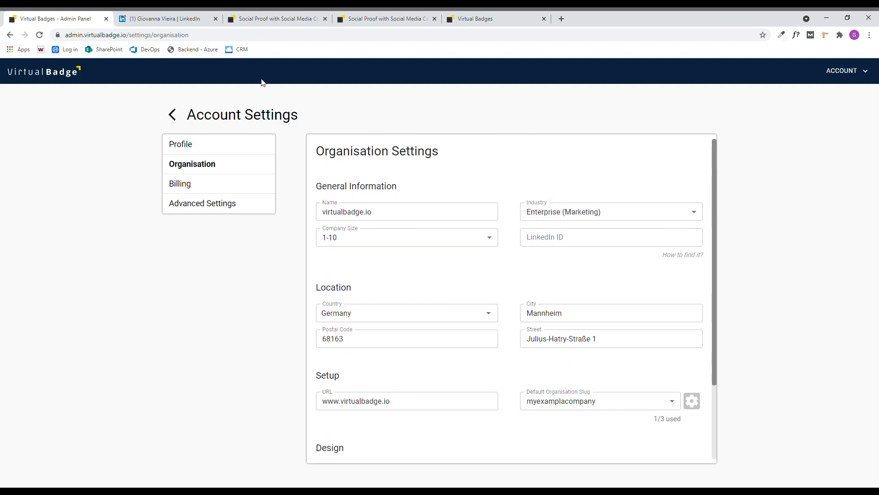
click(227, 114)
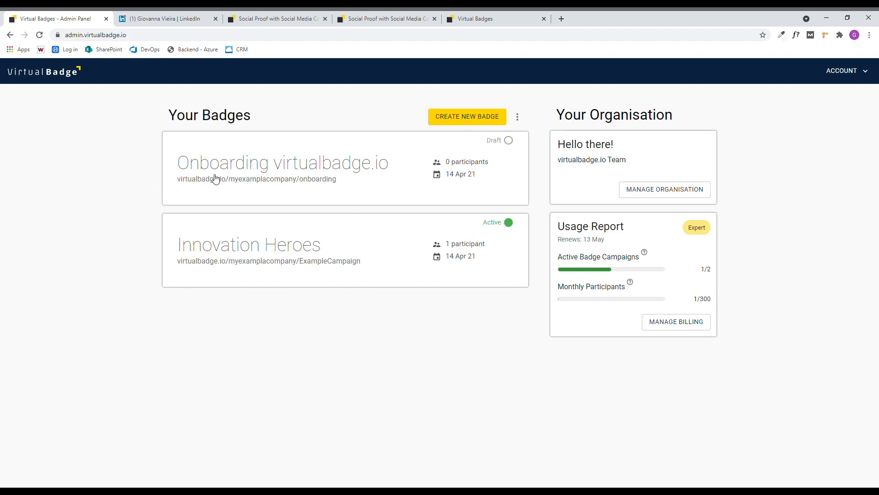
click(387, 160)
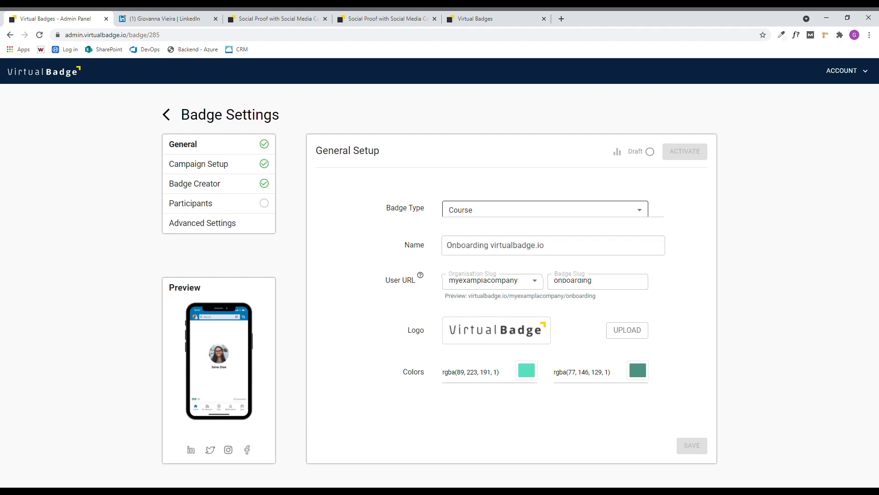
Set the badge type to Event, review the name and user URL slugs, and save the general setup.
click(545, 209)
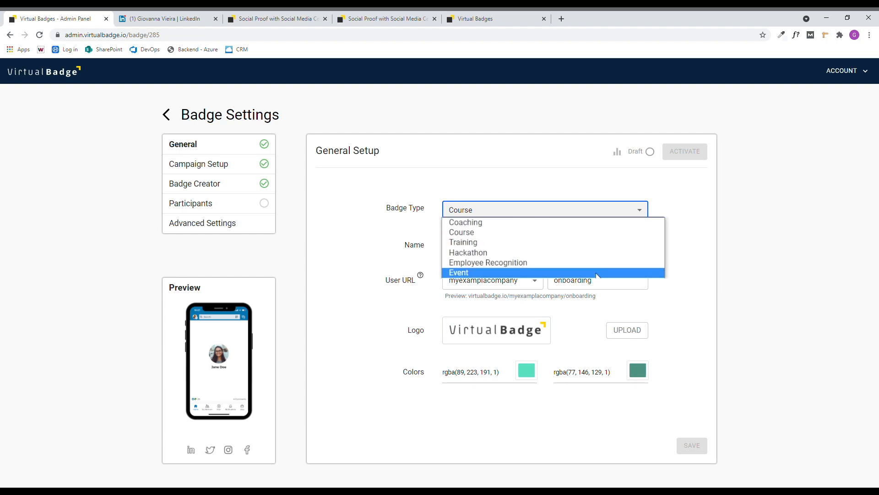
click(484, 233)
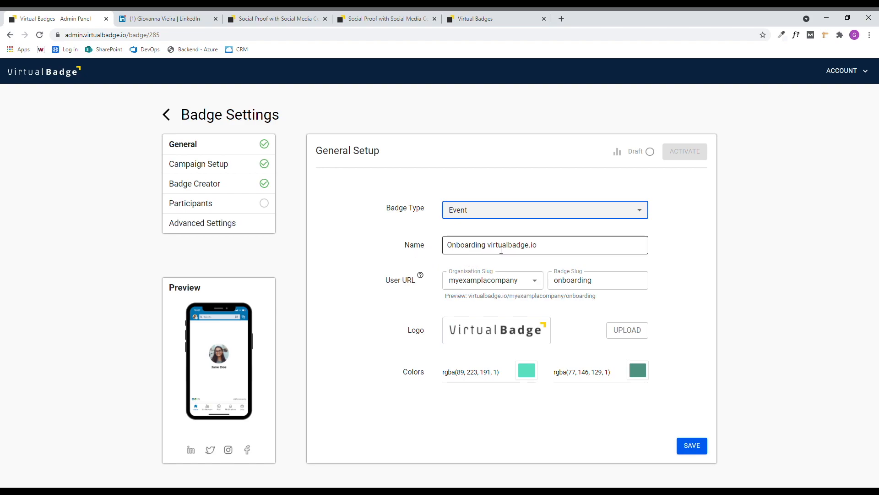
key(Tab)
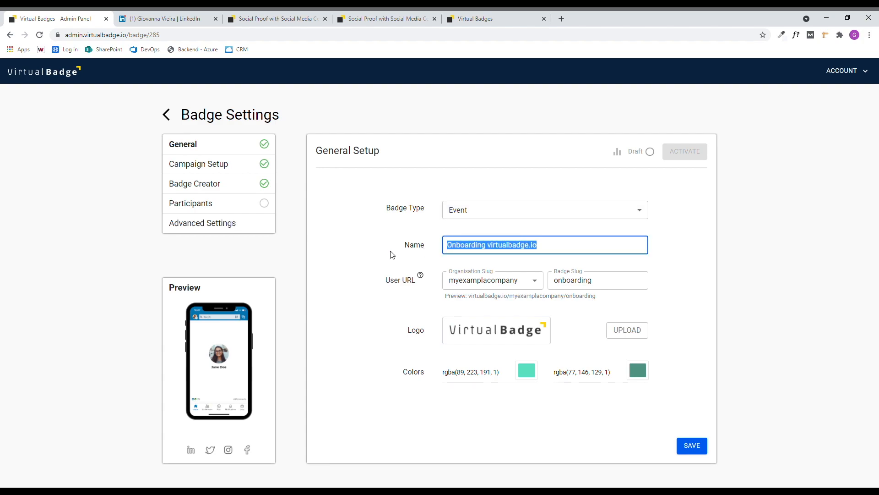
click(369, 263)
click(542, 281)
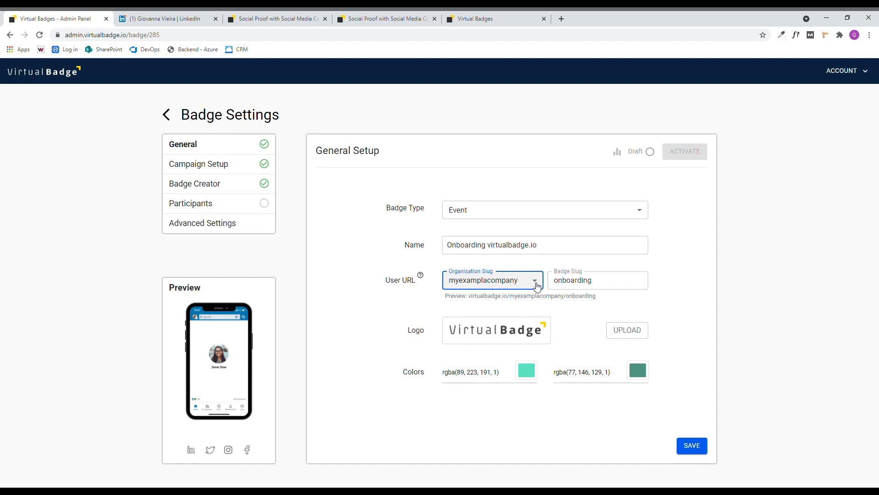
click(470, 306)
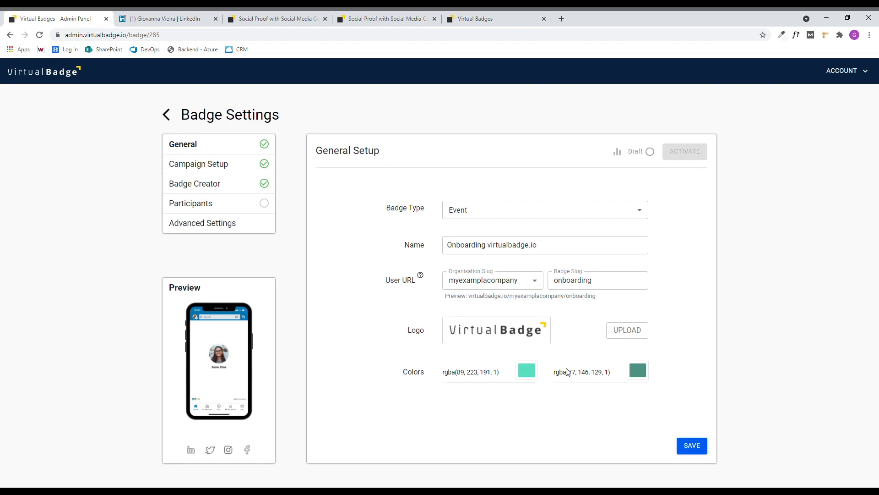
click(690, 448)
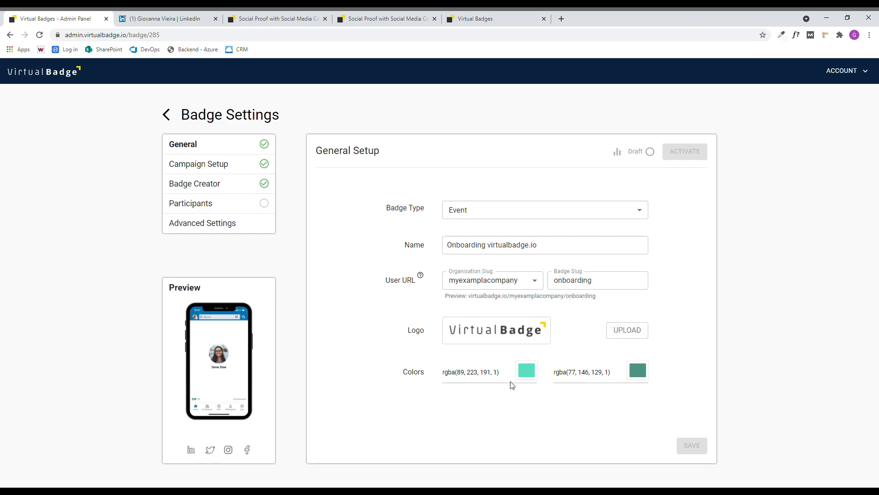
Open the campaign setup and examine the badge email's header, welcome heading, body text, preview image and footer.
click(227, 166)
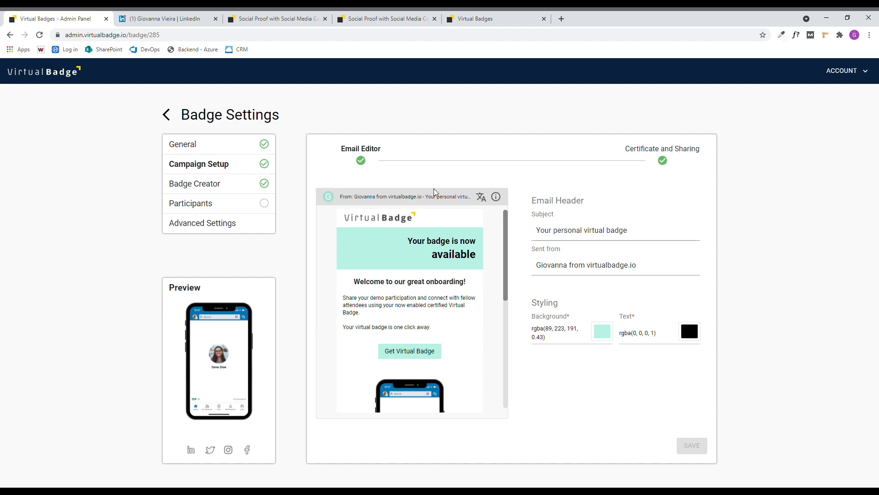
scroll(356, 309, down, 4)
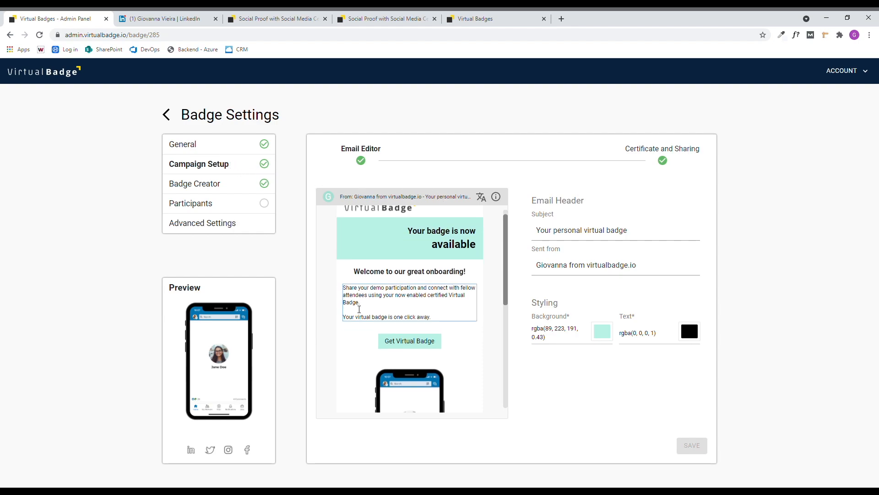
scroll(356, 309, down, 2)
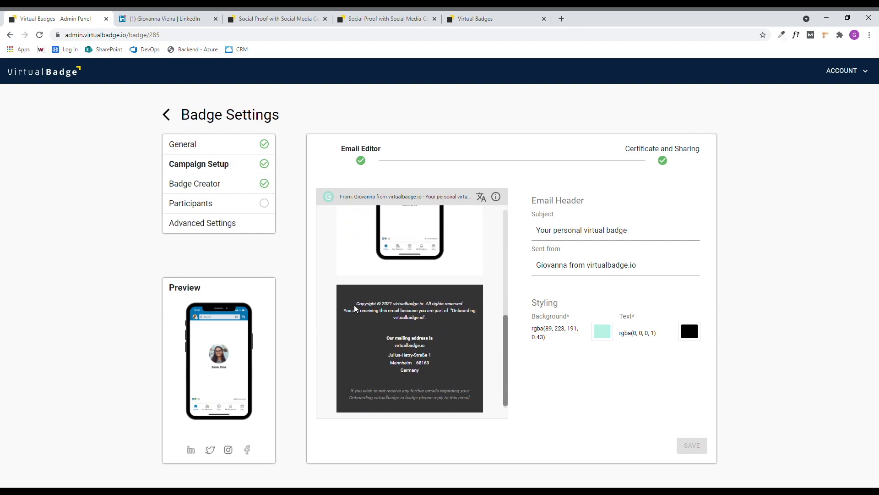
scroll(356, 309, up, 6)
scroll(357, 308, up, 1)
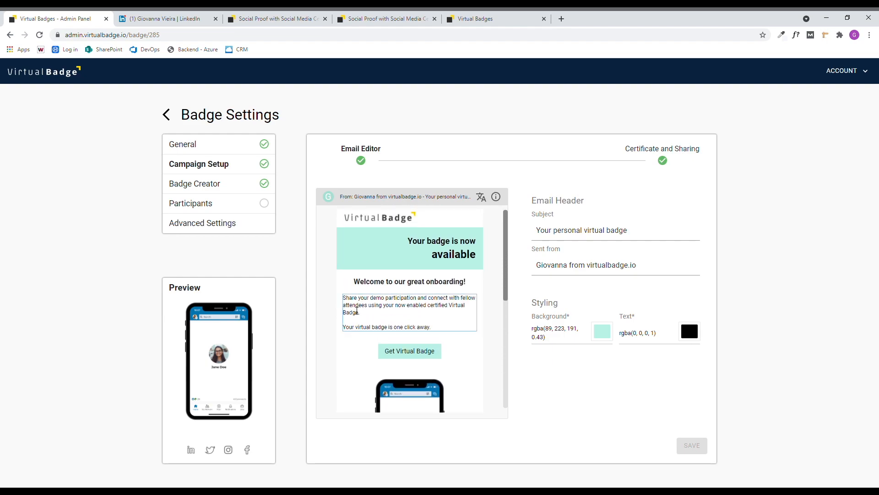
double_click(369, 281)
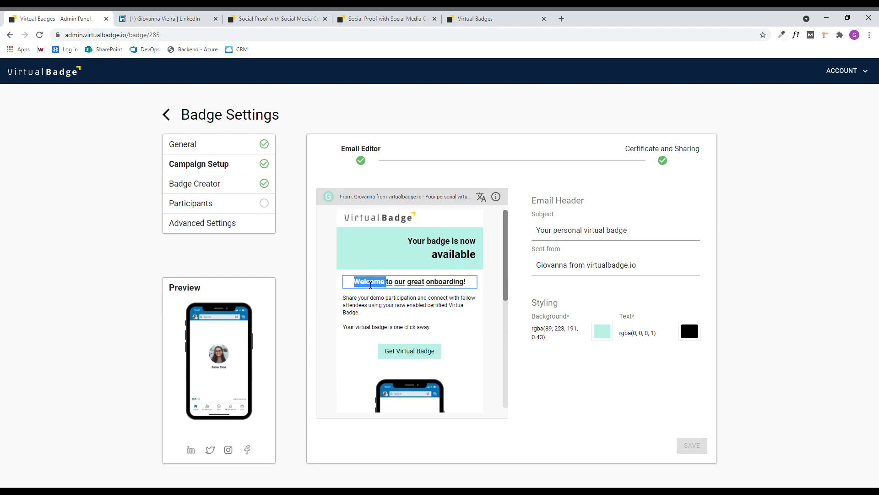
double_click(364, 298)
drag(429, 322, 346, 293)
click(347, 292)
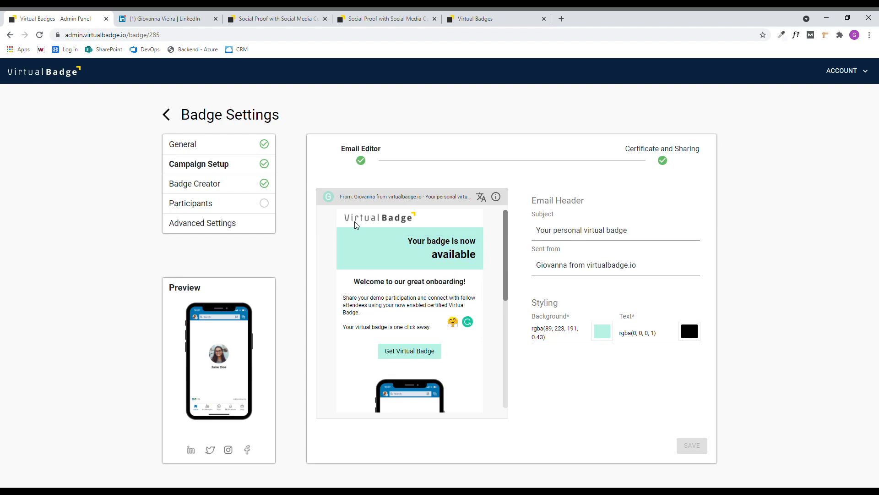
scroll(400, 307, down, 3)
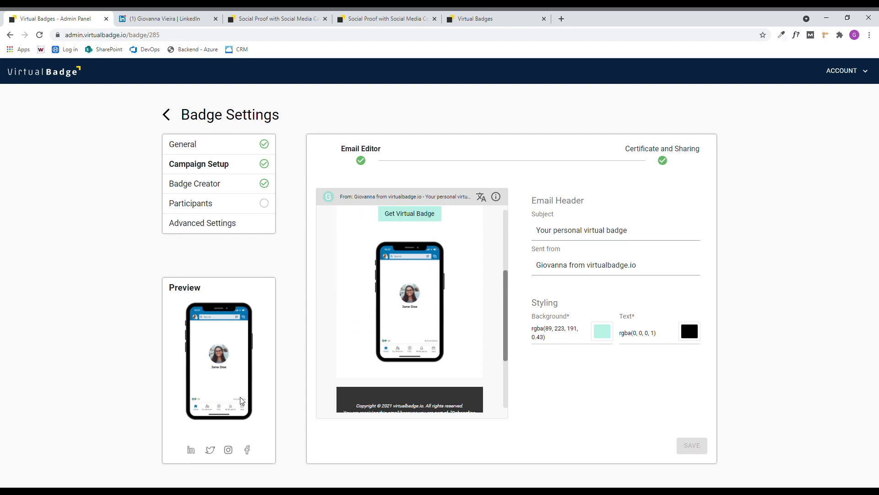
scroll(412, 352, down, 3)
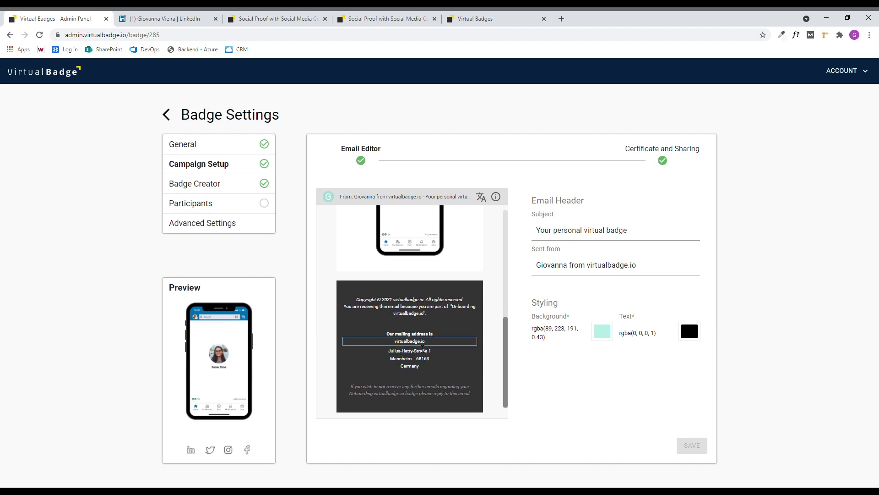
scroll(457, 279, up, 8)
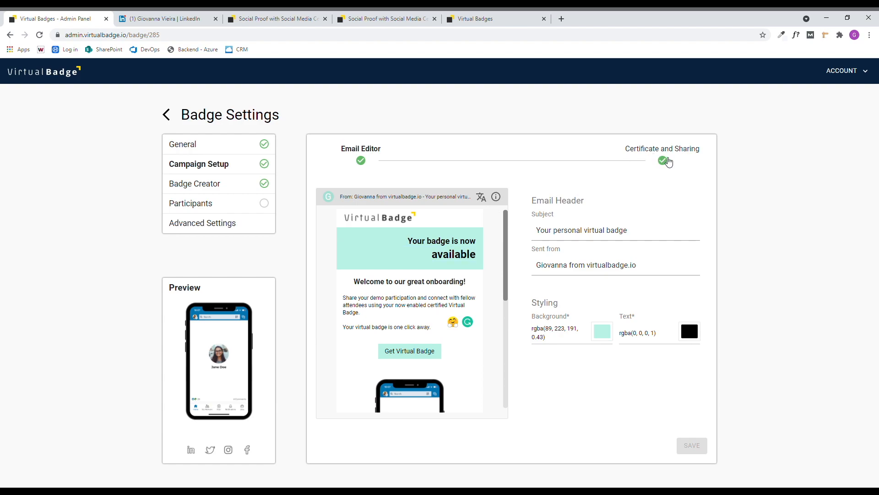
Add the post hashtags VirtualBadge, OnlineCourse and OnlineCertification in the certificate and sharing settings.
click(668, 162)
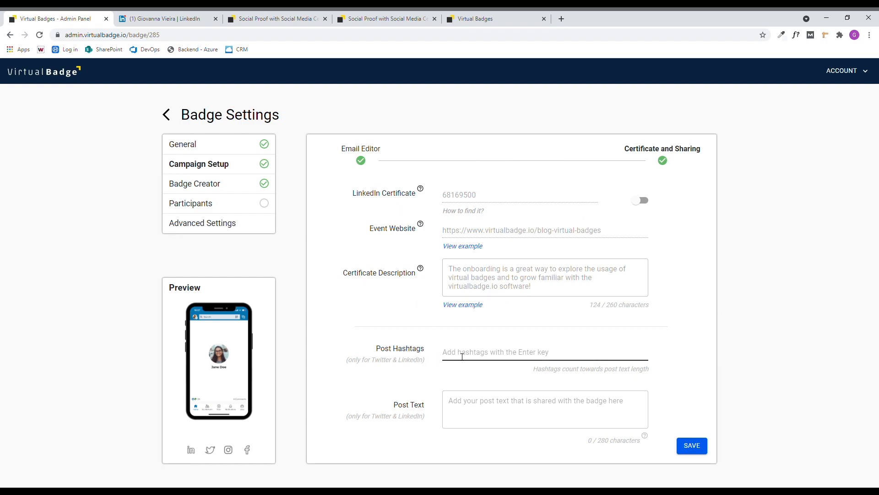
click(452, 396)
click(465, 356)
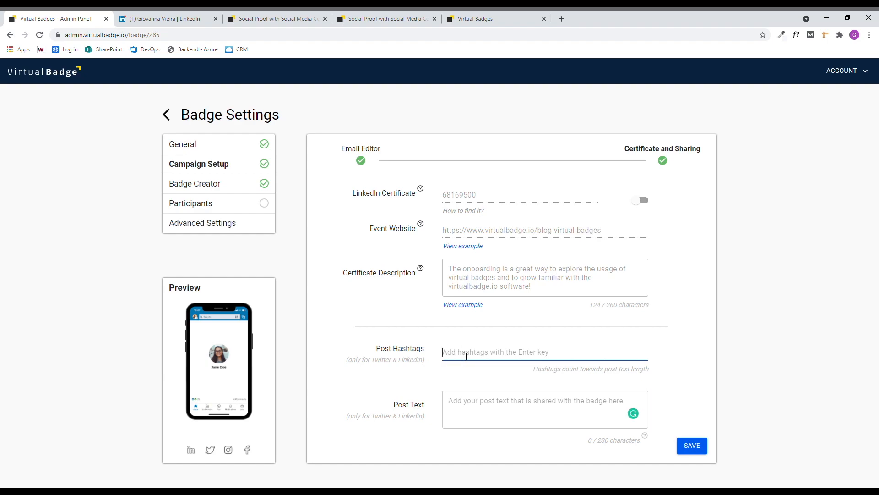
text(VirtualBadge)
key(Return)
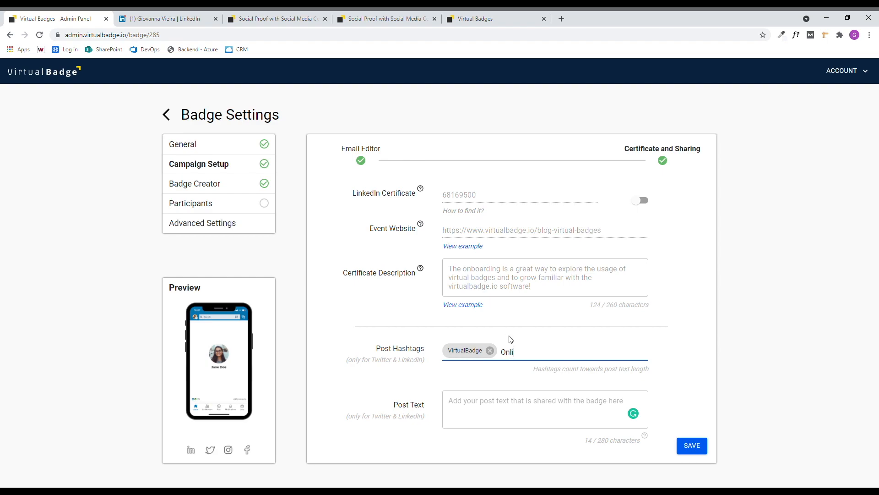
key(Return)
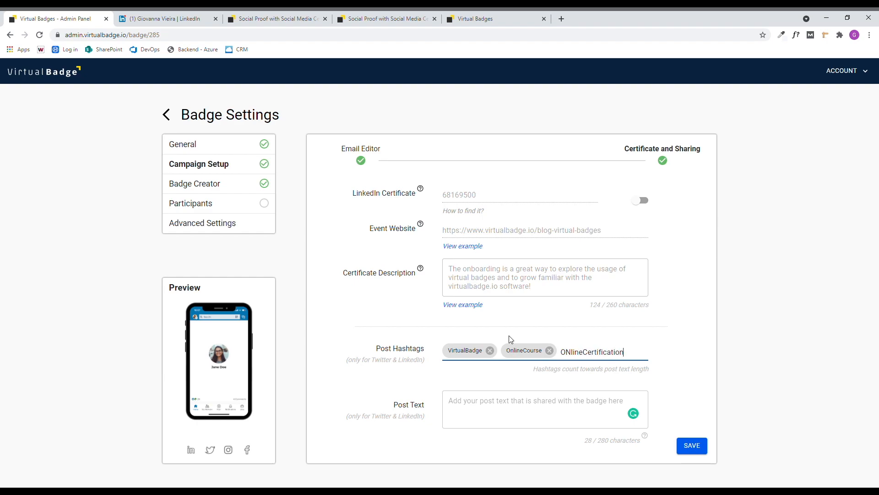
double_click(575, 352)
click(573, 354)
key(BackSpace)
text(n)
key(Return)
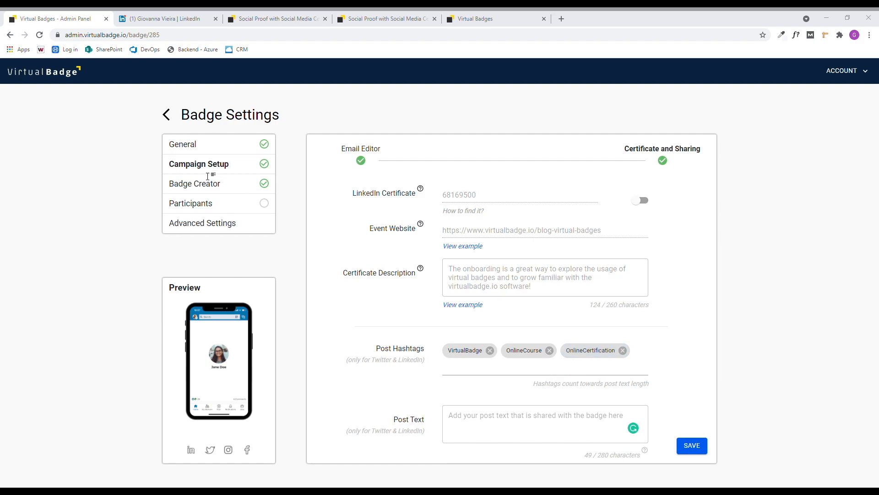
click(530, 428)
text(The onboarding by VirtualBadge is a great way of learning how to create and manage online certificates. If it sounds interesting, go to www.virtualbadge.io and learn more!)
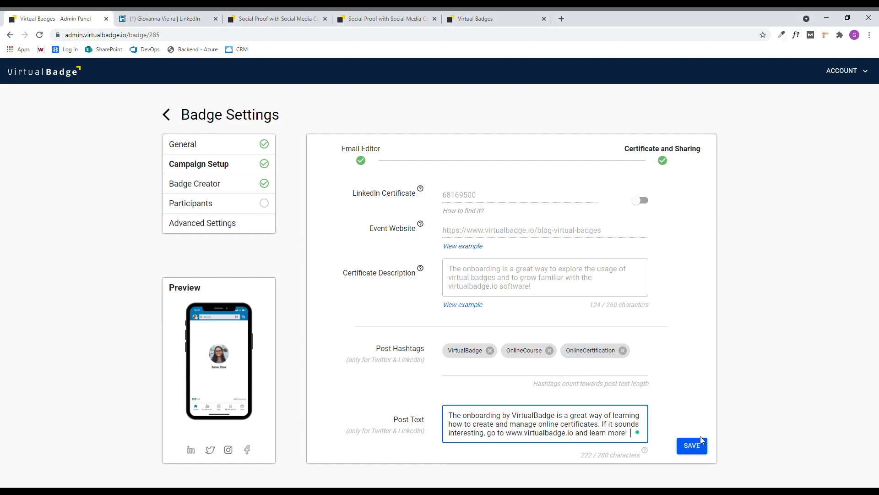
click(688, 445)
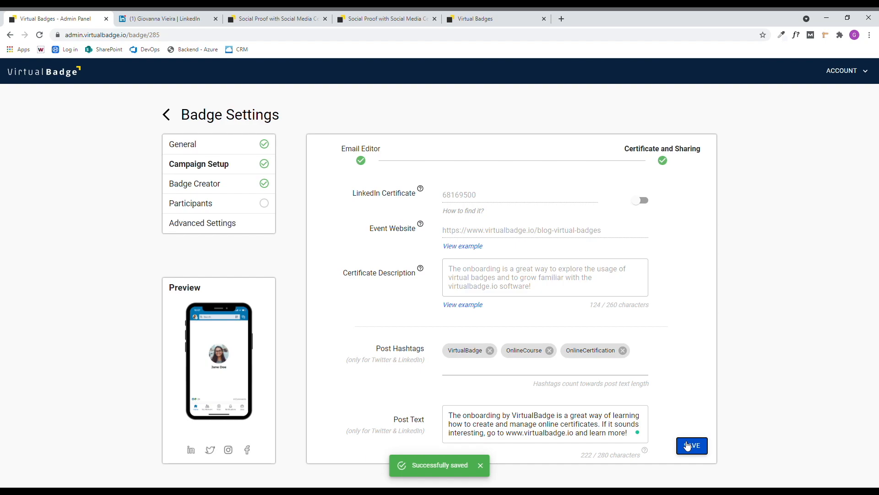
Open the badge creator, load Exemple Badge (1) from the Onboarding folder as the background image, and fit it to the badge.
click(230, 189)
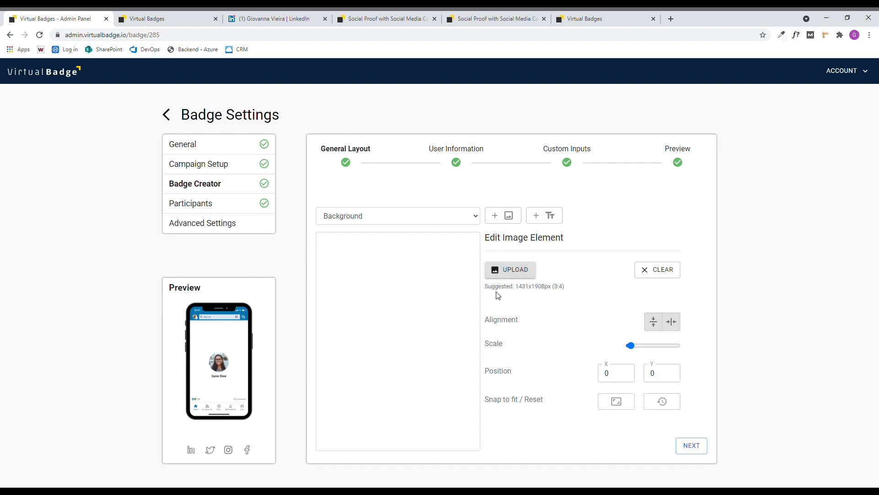
click(523, 271)
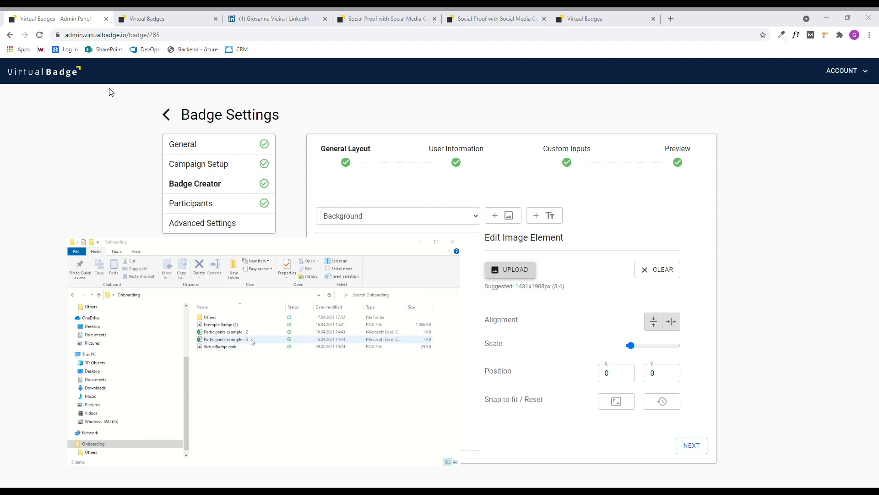
click(252, 326)
drag(251, 329, 353, 434)
drag(386, 380, 463, 257)
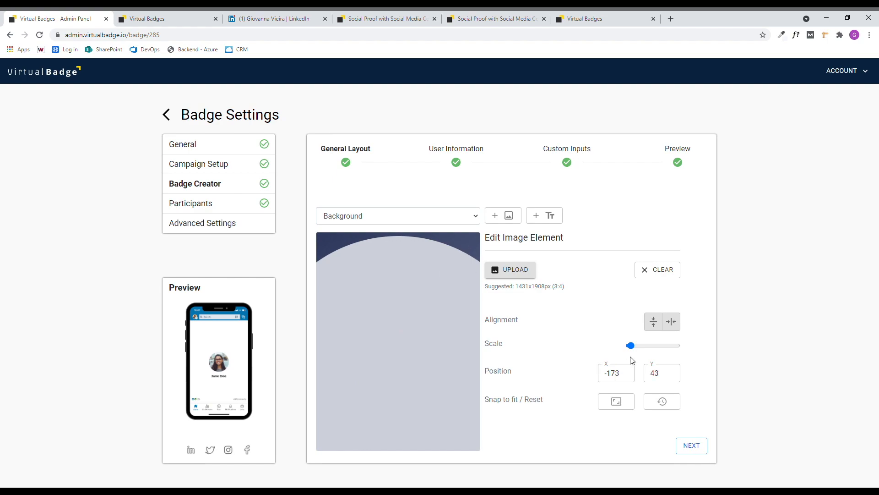
mouse_move(632, 346)
mouse_down()
mouse_move(651, 346)
mouse_move(635, 346)
mouse_up()
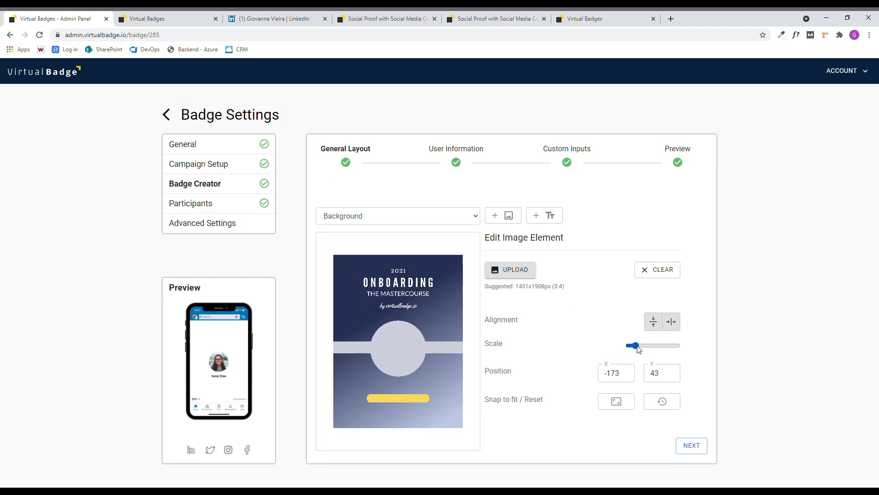
click(626, 403)
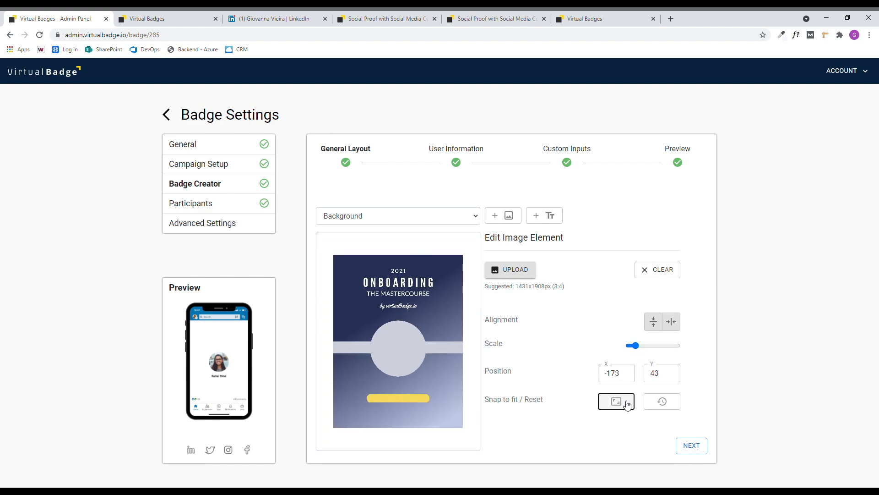
Position the profile picture inside the badge's grey circle and the user name just below it at about X 190, Y 342.
click(692, 447)
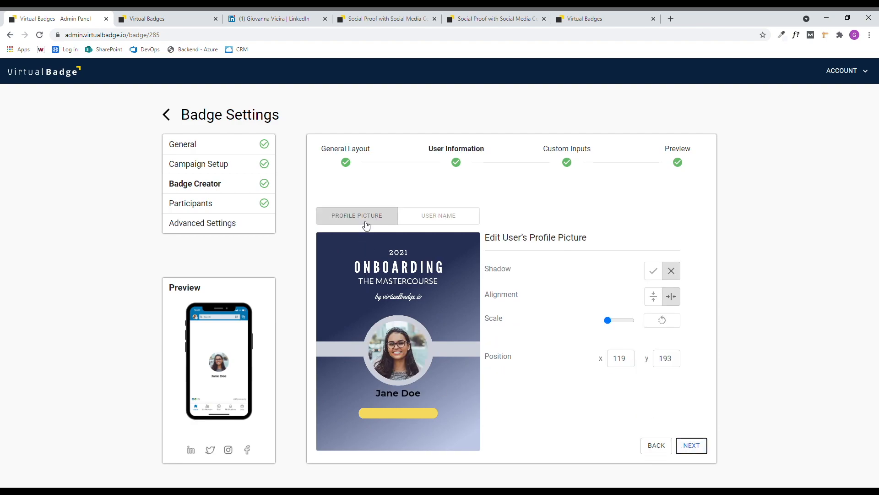
click(467, 216)
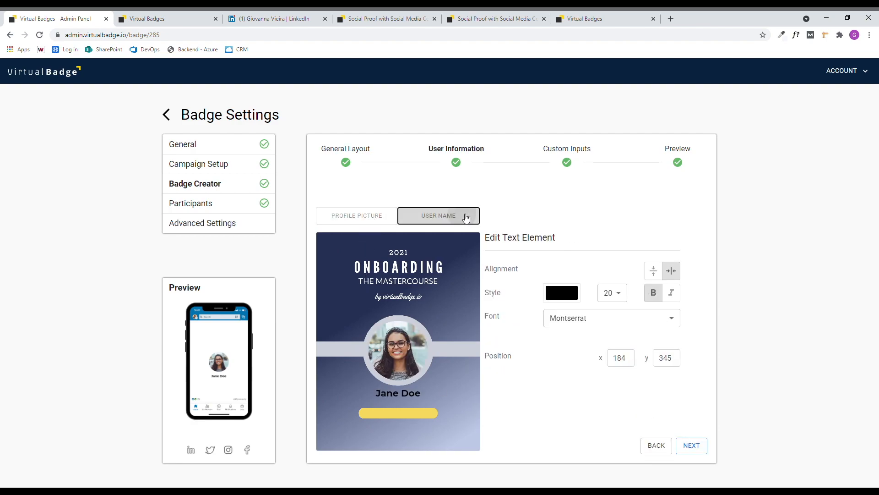
click(382, 219)
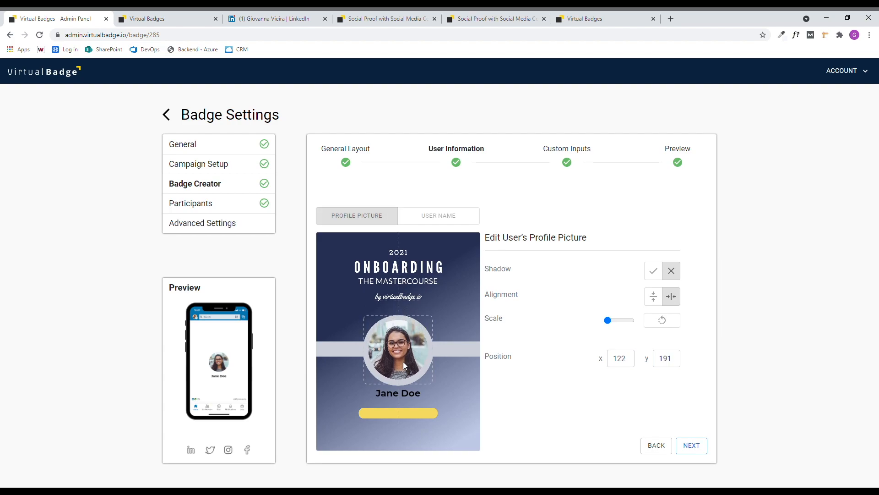
drag(403, 361, 403, 352)
click(439, 211)
drag(408, 385, 404, 368)
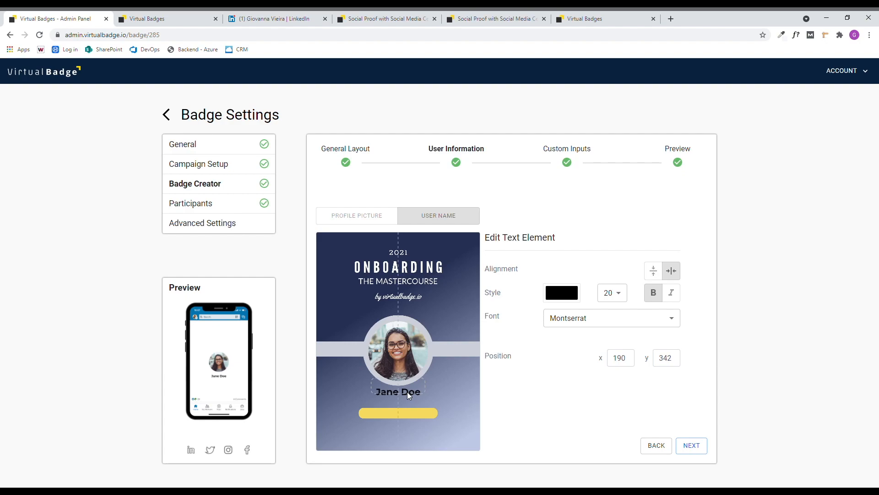
click(678, 446)
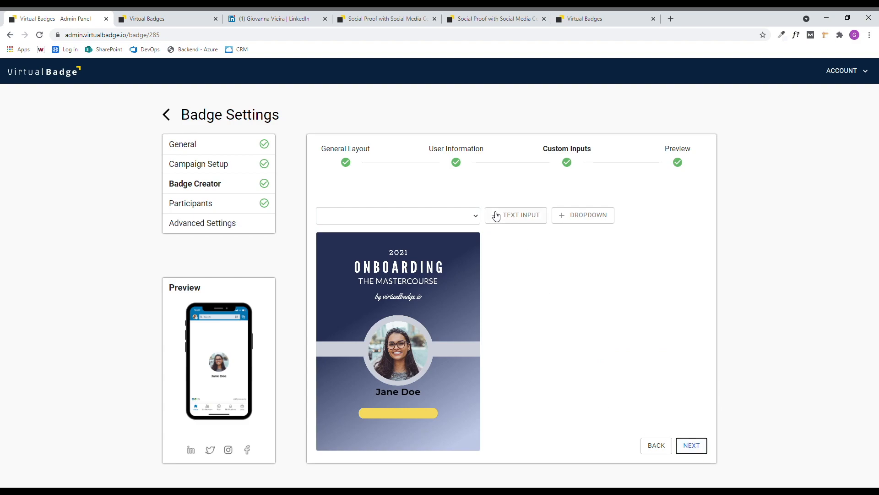
Add a dropdown custom input on the badge's yellow bar, centred horizontally, and label it Market Segment.
click(568, 222)
drag(361, 235, 416, 413)
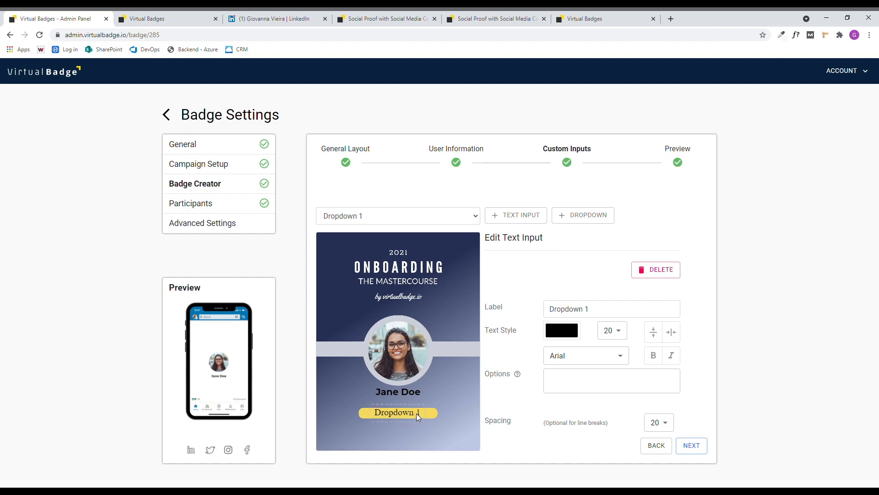
click(671, 332)
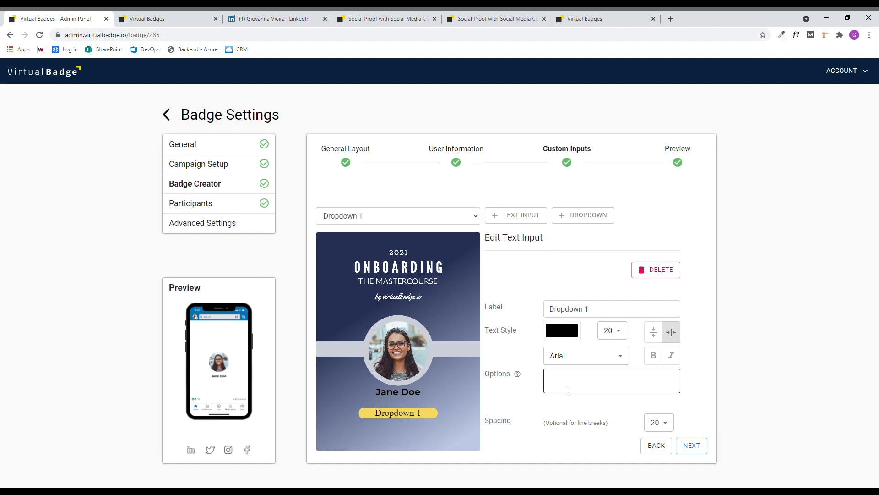
click(573, 392)
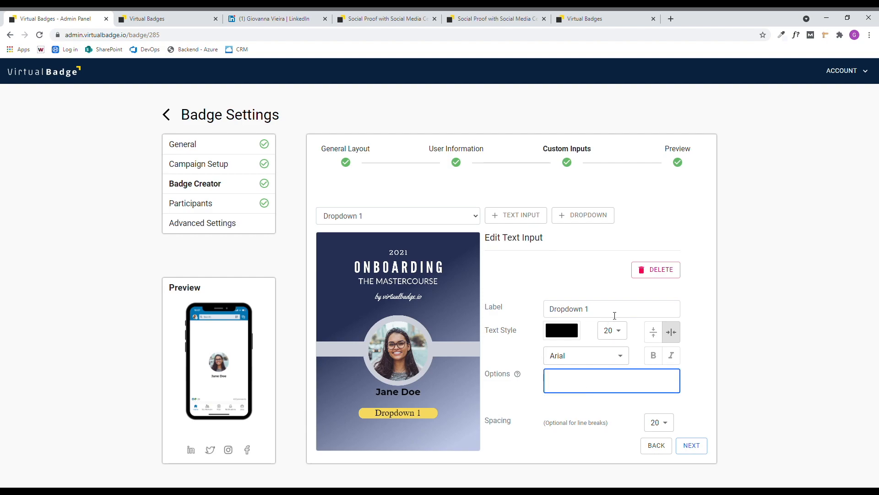
drag(614, 316, 514, 316)
text(Mar)
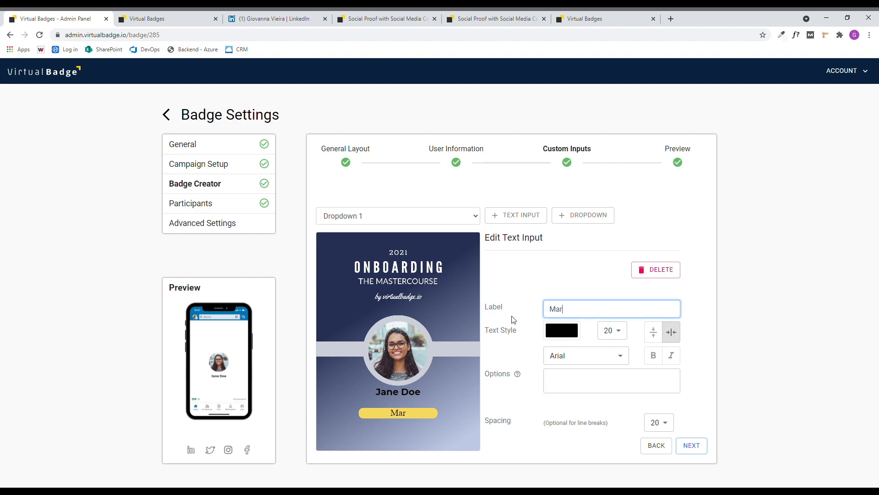
text(ket Segment)
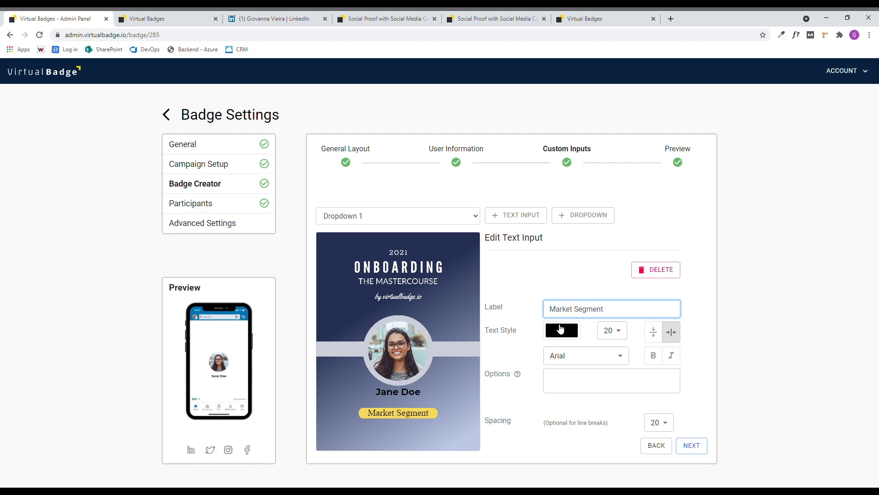
Set the Market Segment dropdown's text size to 14 and add the options Educational Company and Marketing Agency.
click(589, 382)
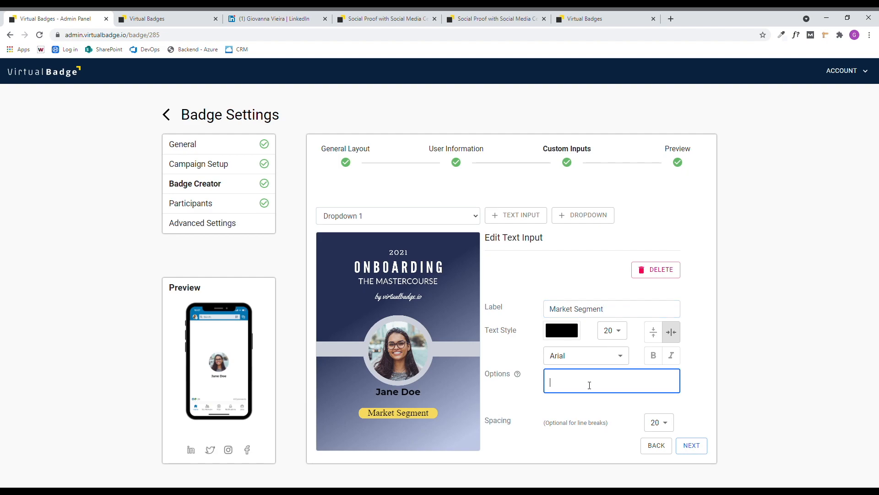
click(613, 330)
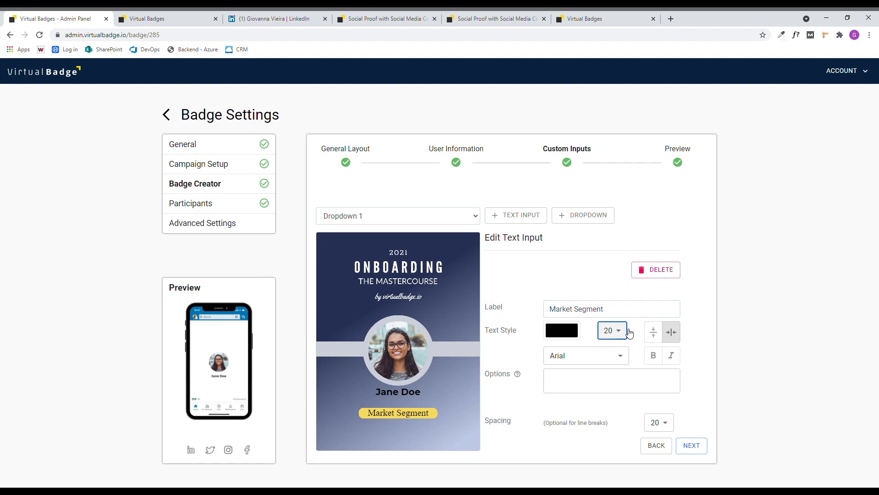
click(608, 177)
click(573, 387)
text(E)
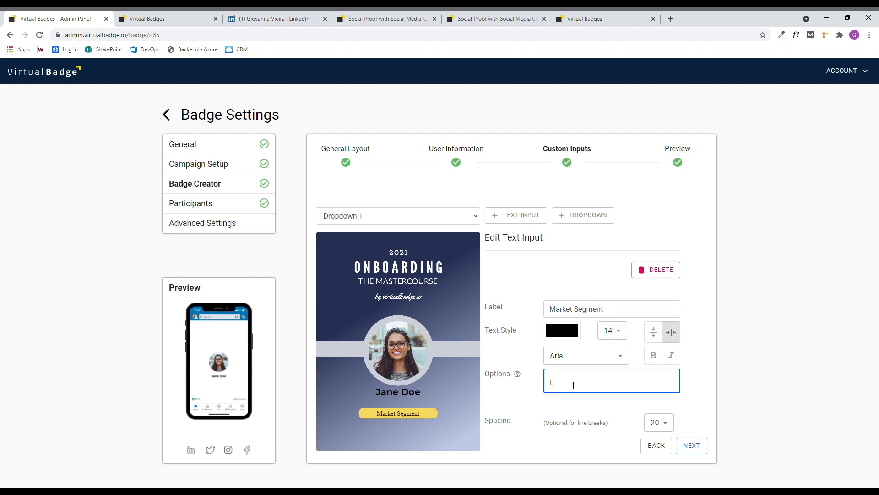
text(ducational Company)
key(Return)
text(Ma)
text(rketing Agency)
key(Return)
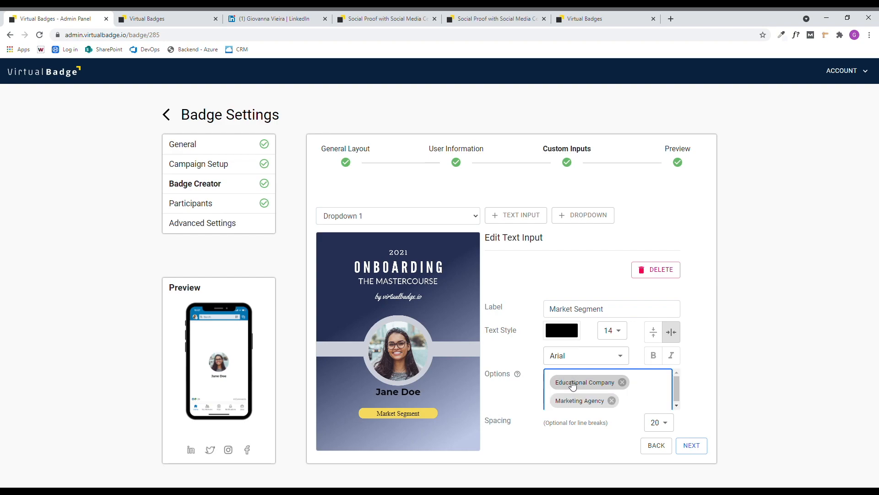
Add a text input labelled Company just below the yellow bar, centred horizontally at about X 139, Y 430.
click(522, 215)
drag(337, 232, 414, 420)
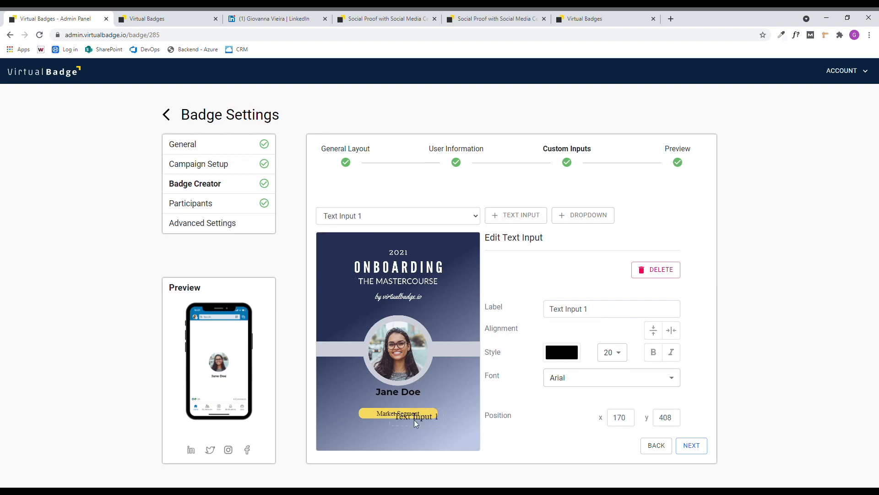
click(672, 331)
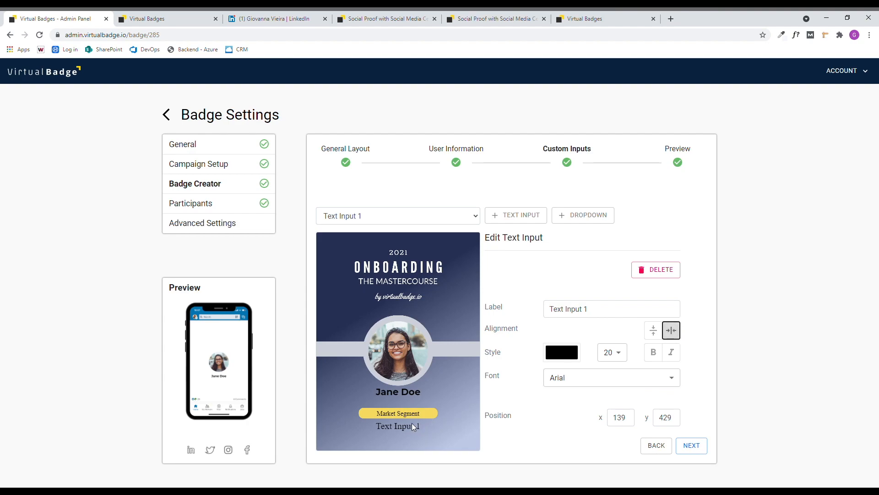
drag(412, 422, 407, 426)
triple_click(611, 314)
text(Company)
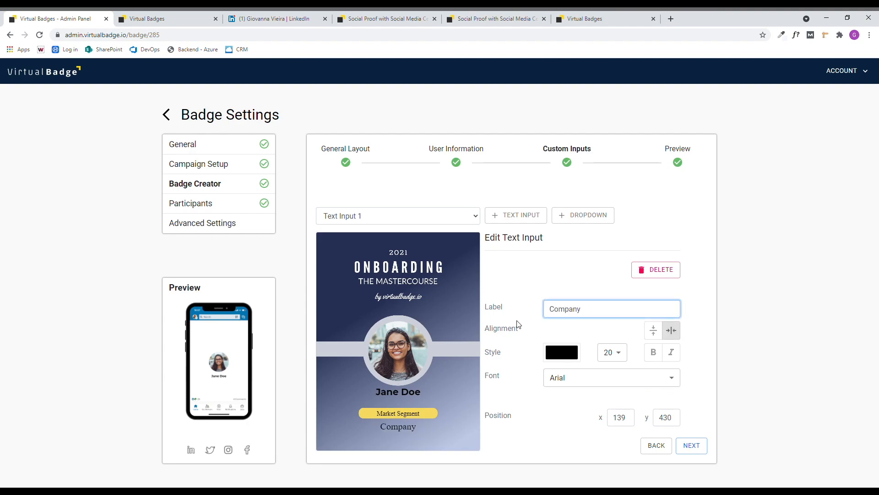
click(385, 428)
Proceed to the badge preview and save the badge design.
click(690, 446)
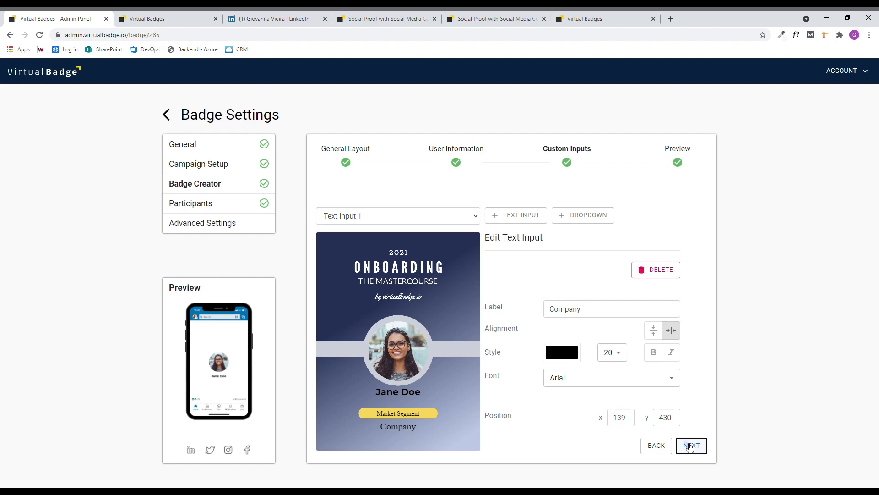
click(691, 447)
click(691, 445)
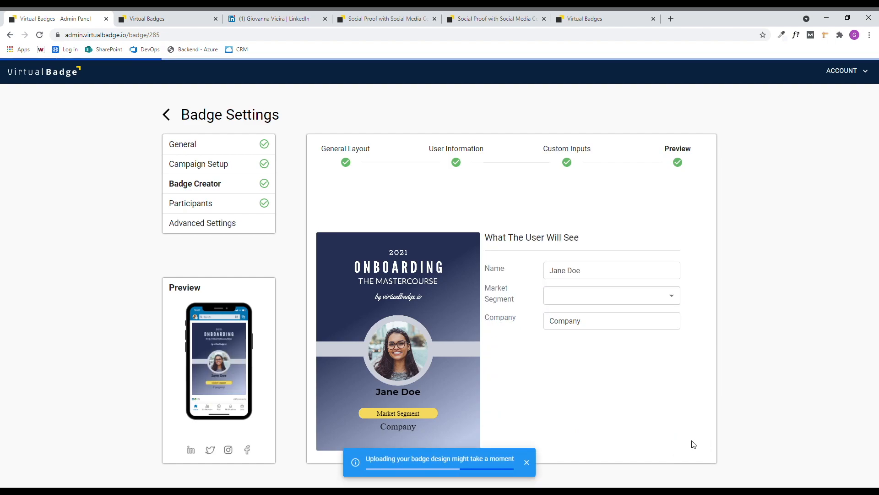
click(691, 445)
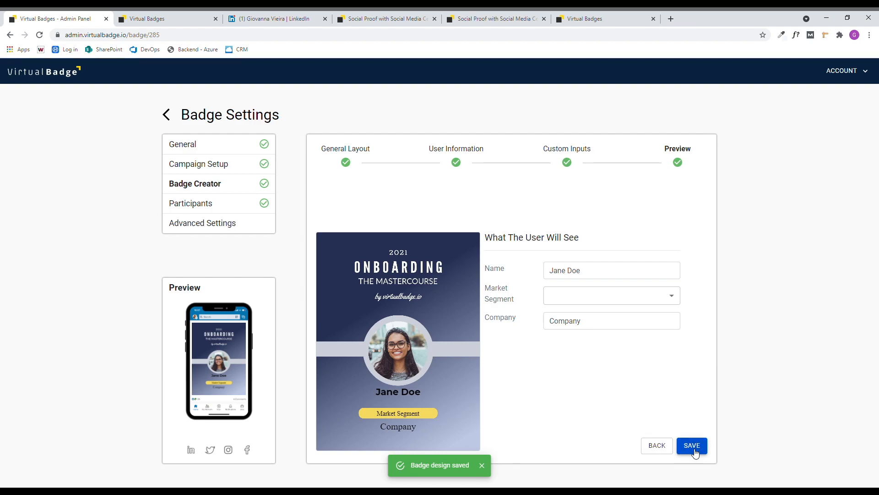
Load Participants example - 2.csv as the campaign's participant list and continue to the column selection.
click(206, 203)
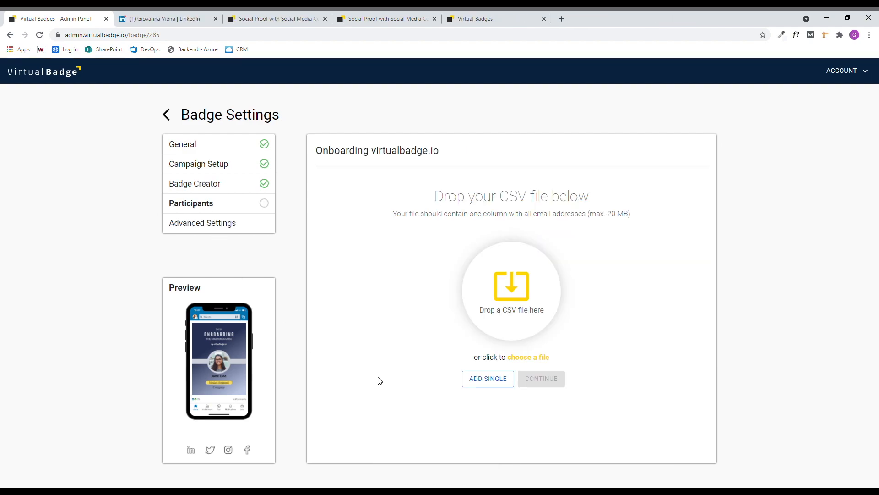
key(alt+Tab)
click(177, 186)
drag(180, 190, 356, 449)
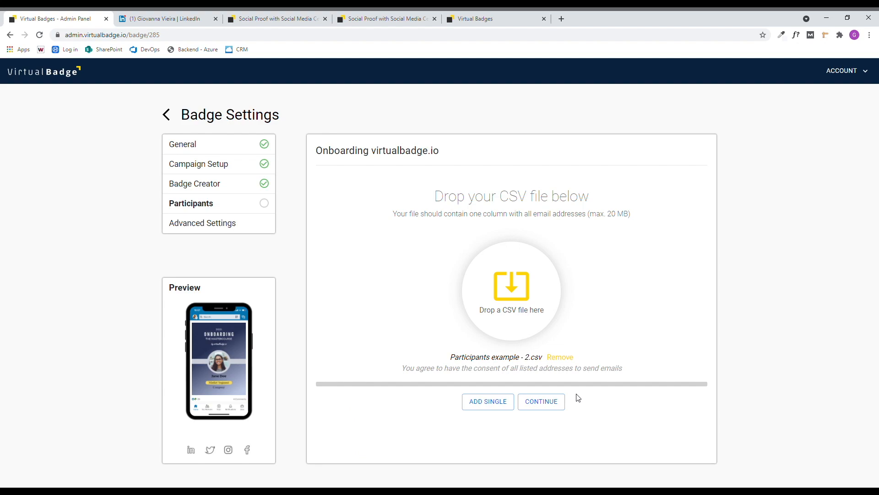
click(550, 400)
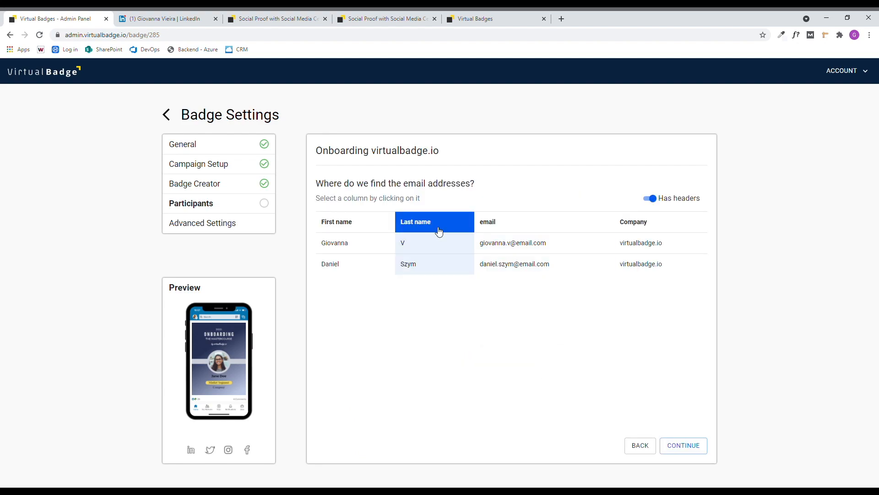
Choose the email column as the address source, keep Has headers enabled, and add the participants.
click(591, 221)
click(652, 199)
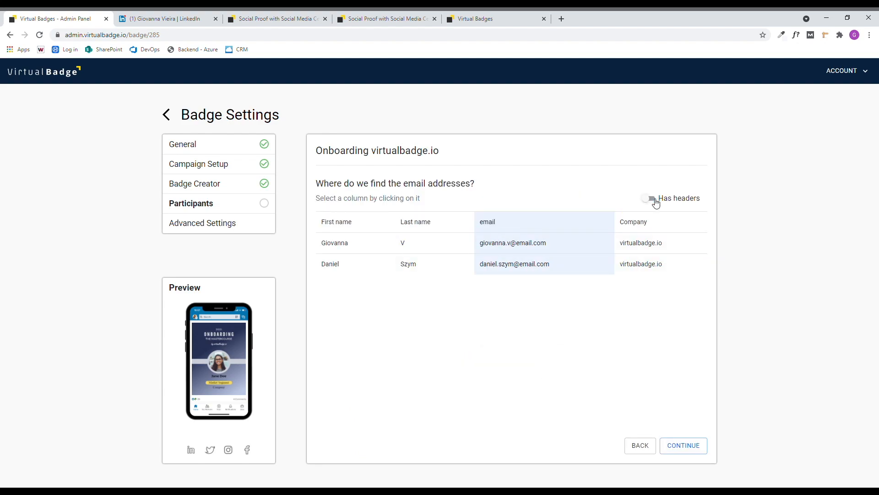
click(655, 200)
click(680, 455)
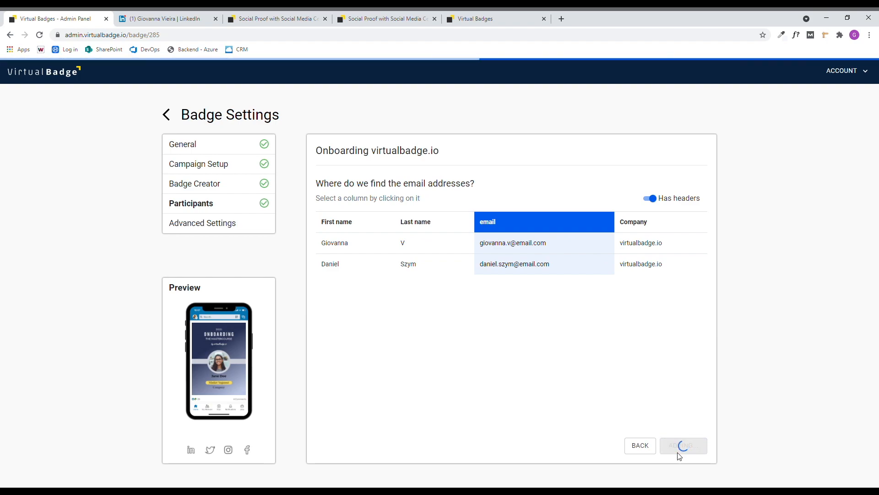
Examine the tokens and sending status of the imported participants.
drag(467, 240, 521, 253)
drag(467, 264, 513, 286)
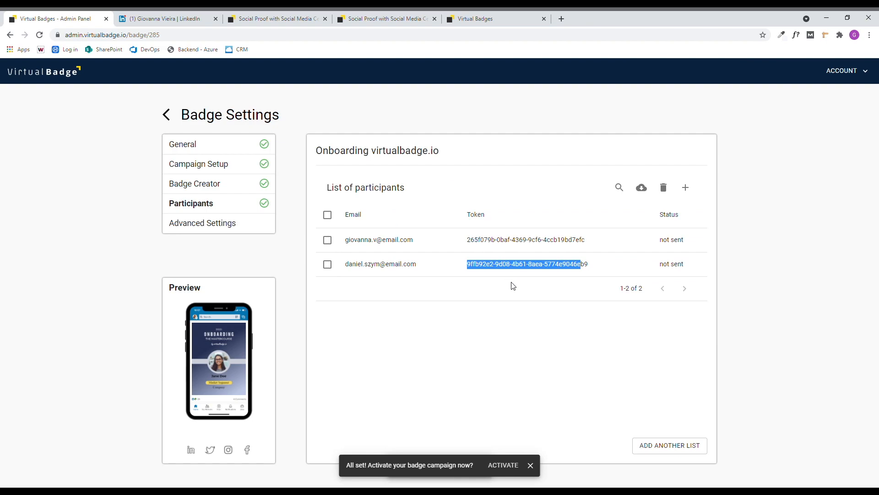
click(516, 295)
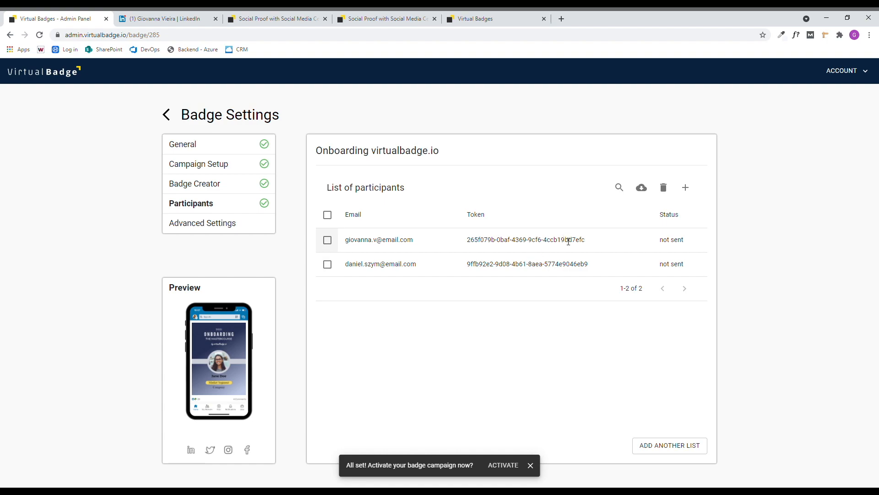
drag(662, 243, 695, 242)
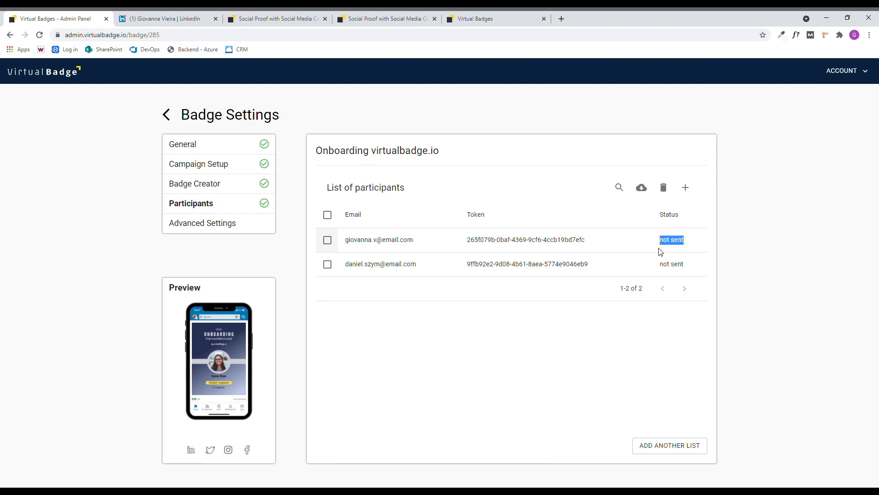
click(645, 259)
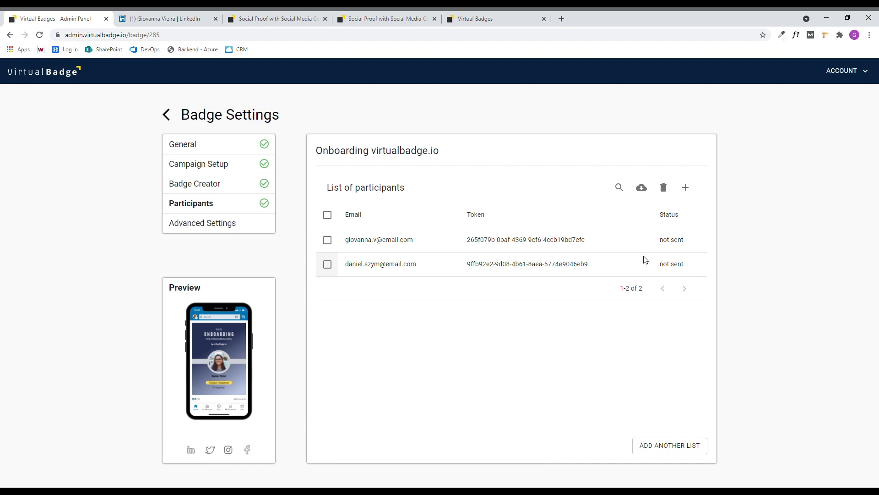
Activate the badge campaign from the general settings, view its landing page, and return to the admin panel.
click(211, 144)
click(683, 154)
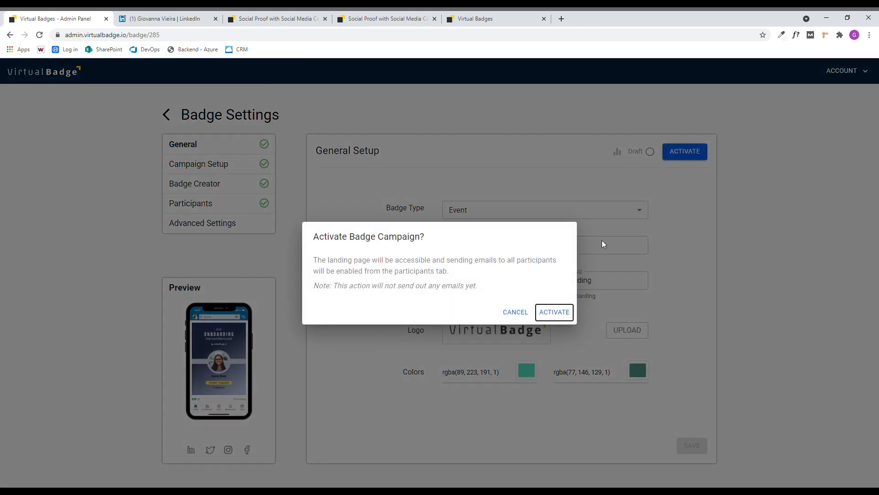
click(561, 314)
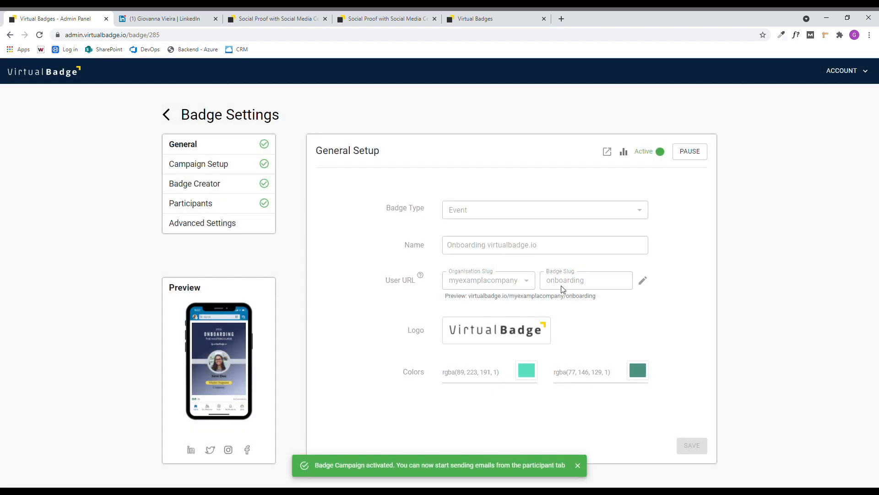
click(607, 152)
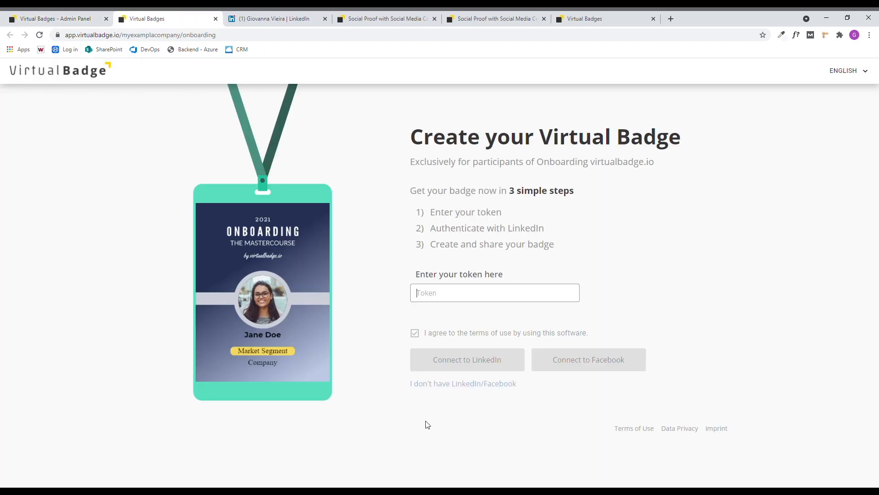
click(73, 18)
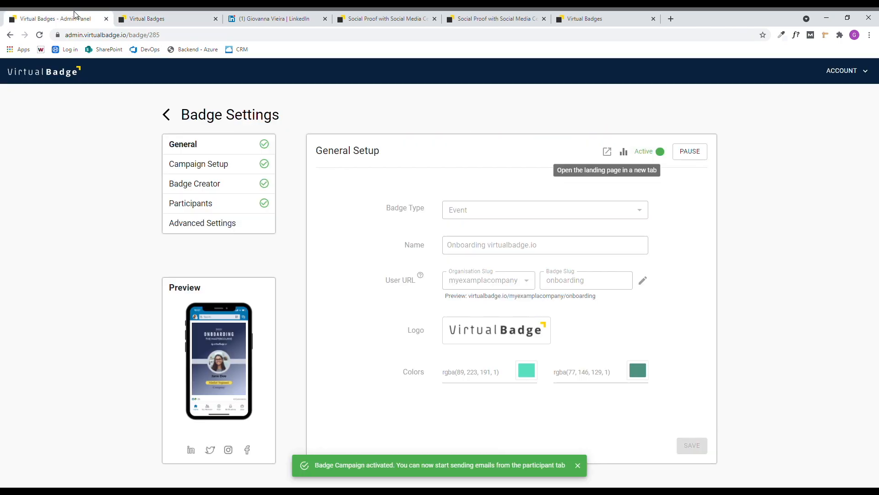
Add participants from Participants example - 3.csv using the email column, and send emails to all new participants.
click(214, 204)
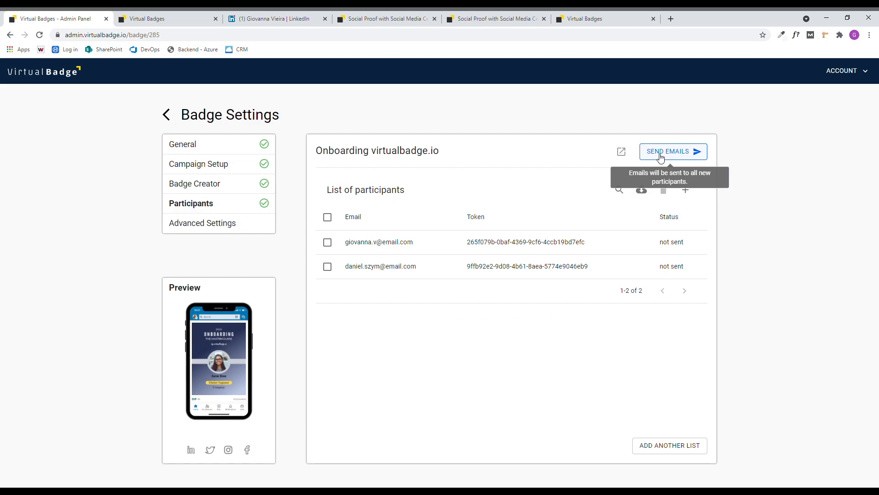
click(662, 452)
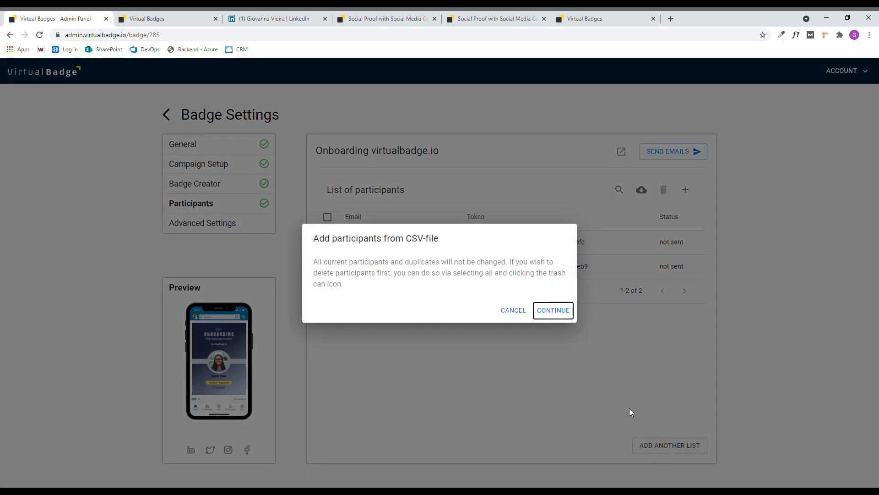
click(555, 311)
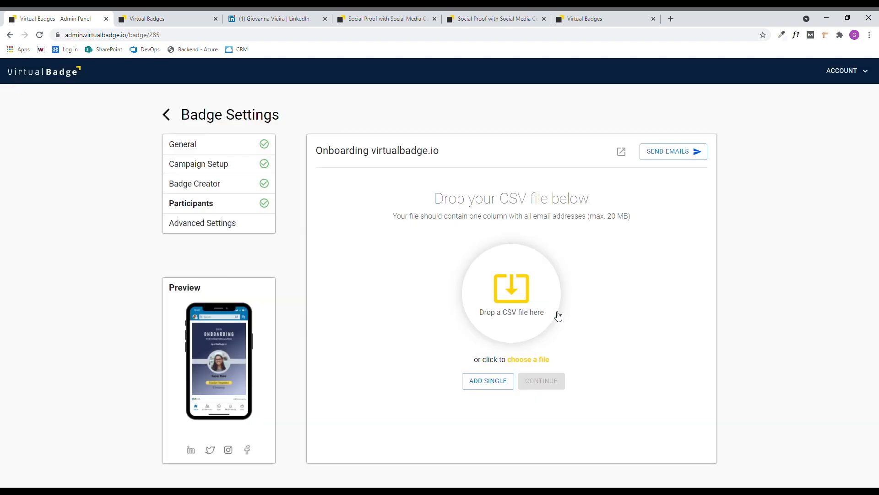
key(alt+Tab)
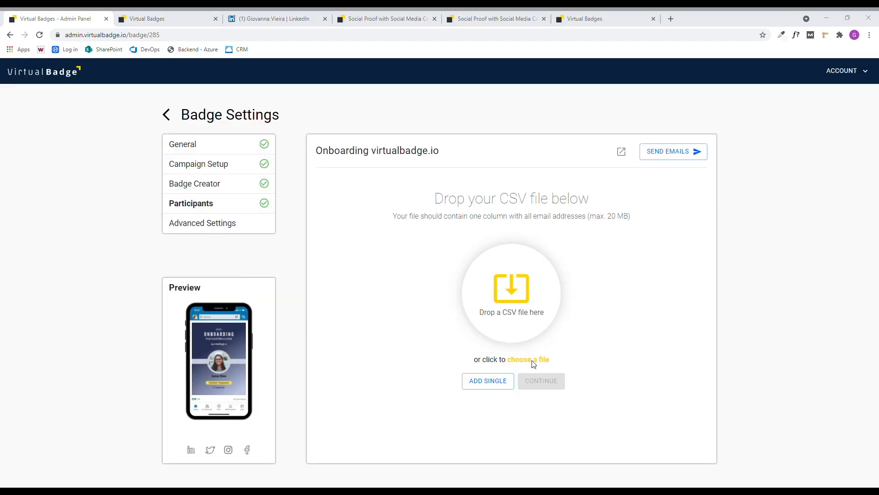
drag(242, 223, 352, 450)
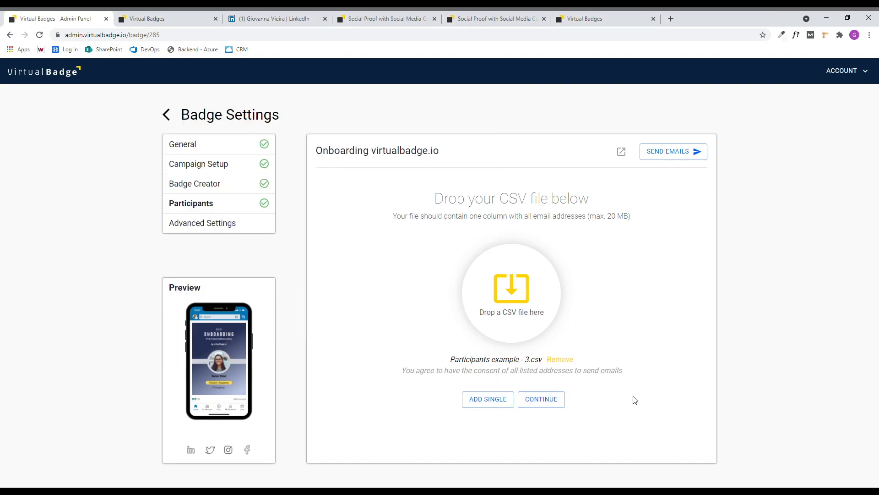
click(559, 401)
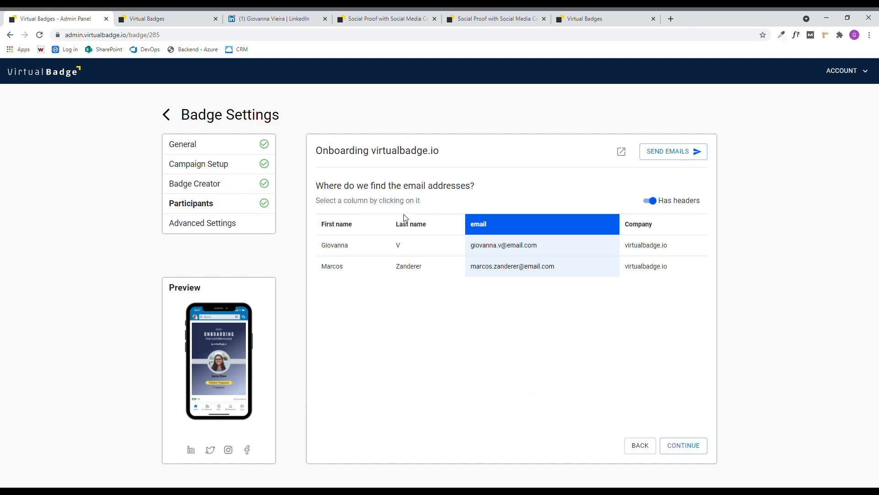
click(684, 446)
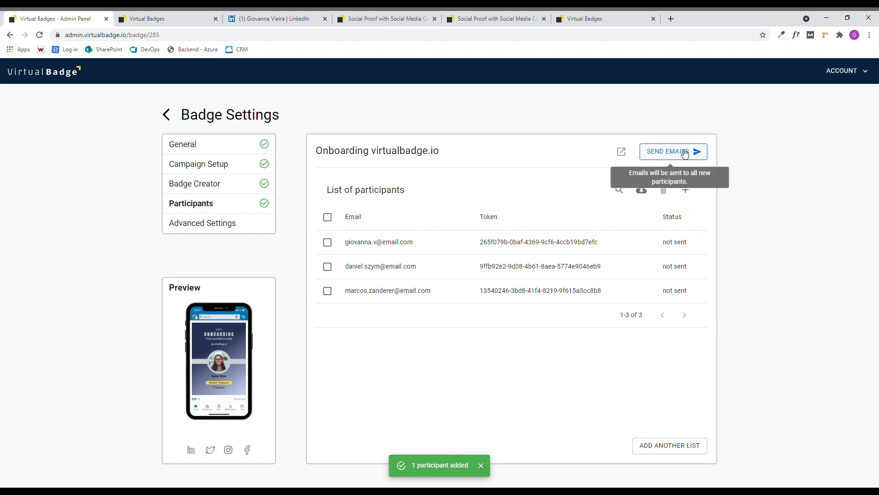
click(685, 154)
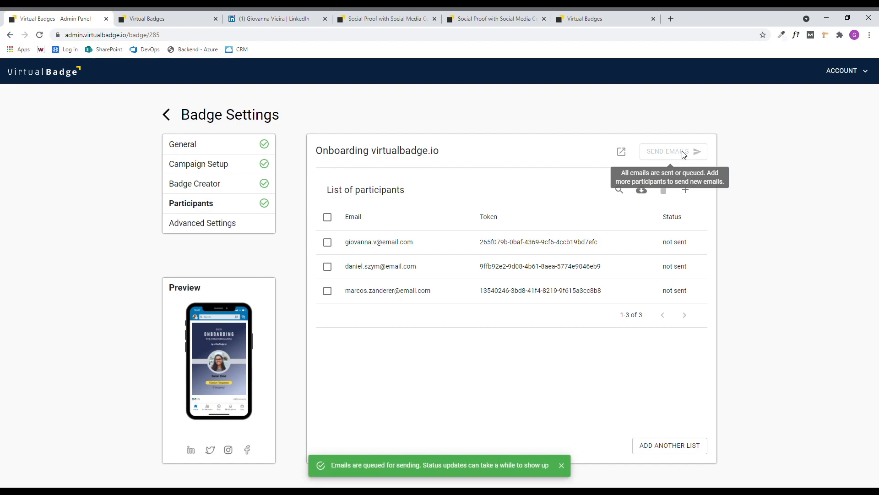
View the onboarding campaign's statistics on badges, shares and emails, and return to the Your Badges overview.
click(226, 143)
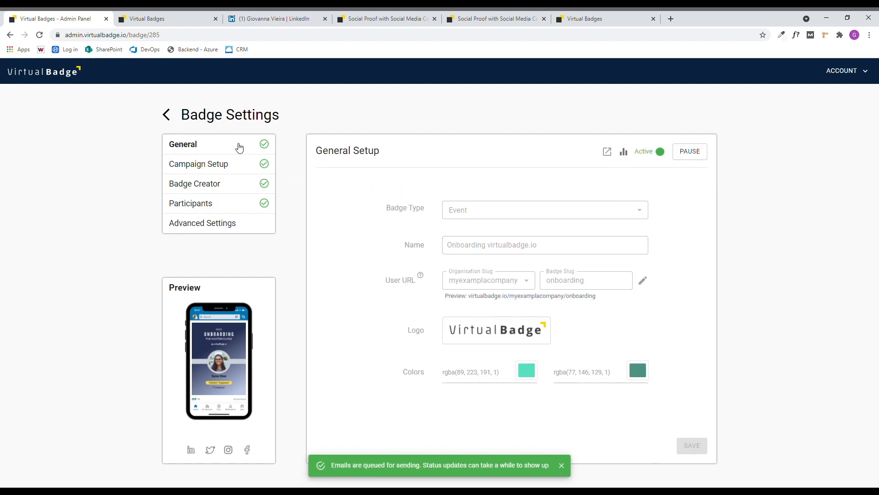
click(624, 153)
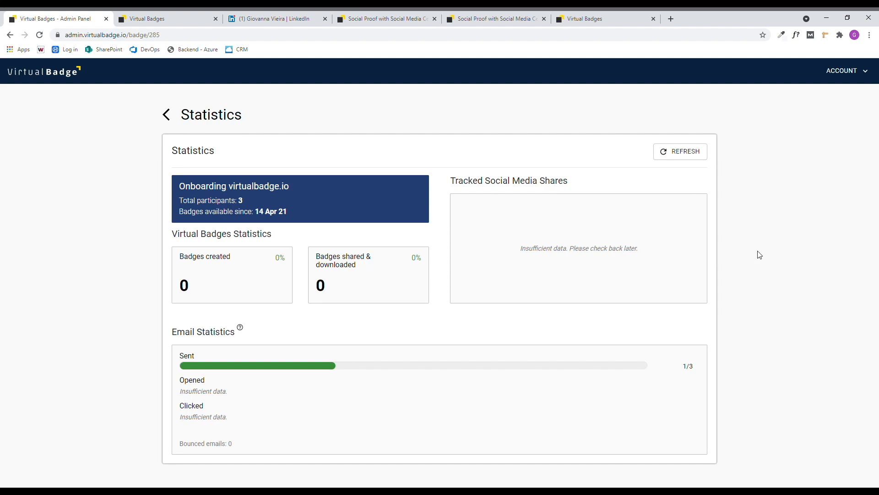
click(220, 115)
click(223, 116)
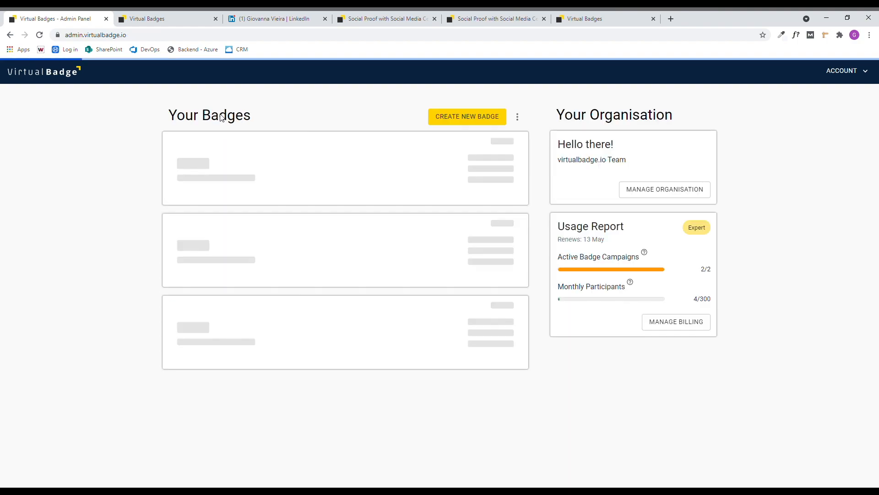